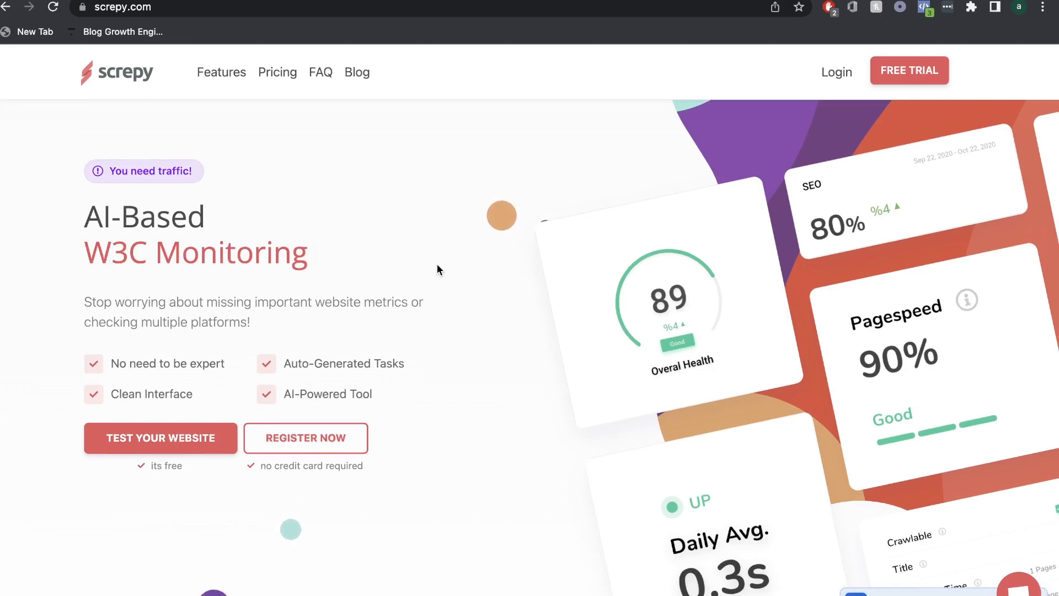
# - Scroll the screpy.com homepage to the Keyword Tracker, Page Speed, SEO, Uptime and Syntax features grid
pyautogui.scroll(-10, 381, 291)
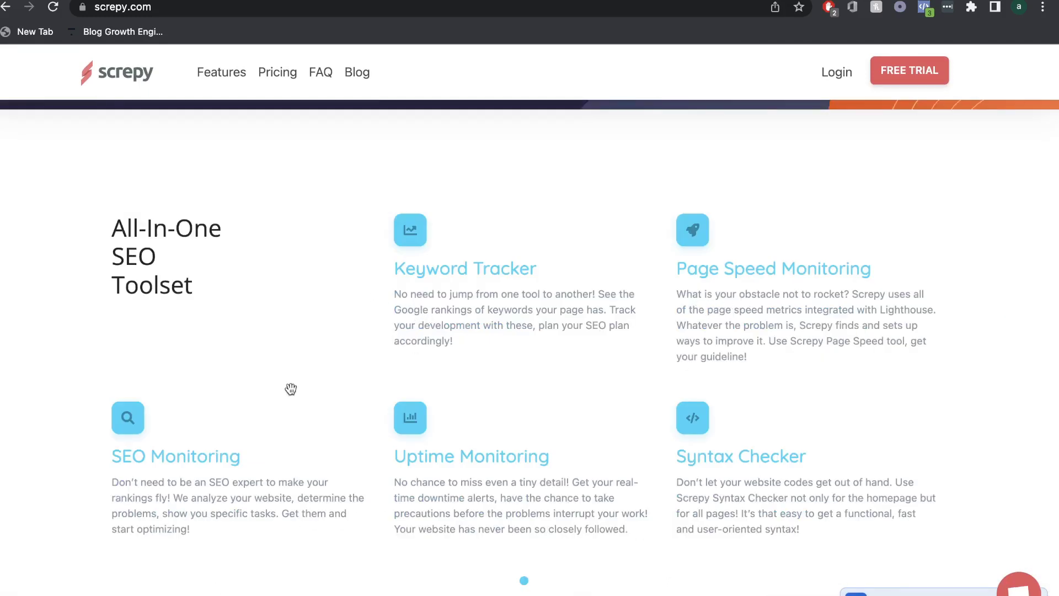
pyautogui.scroll(-1, 290, 392)
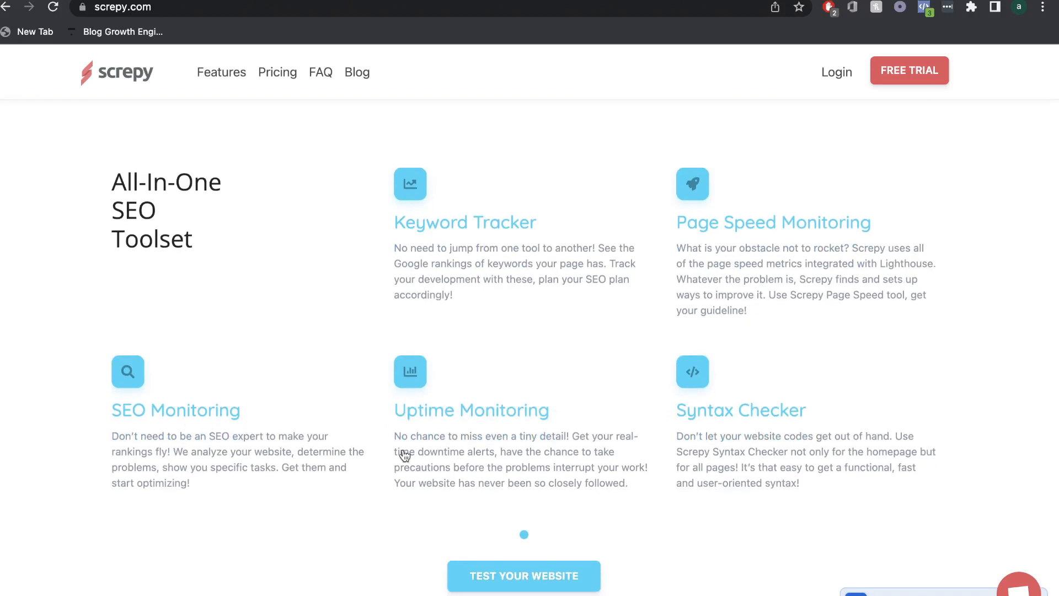
pyautogui.scroll(-1, 728, 429)
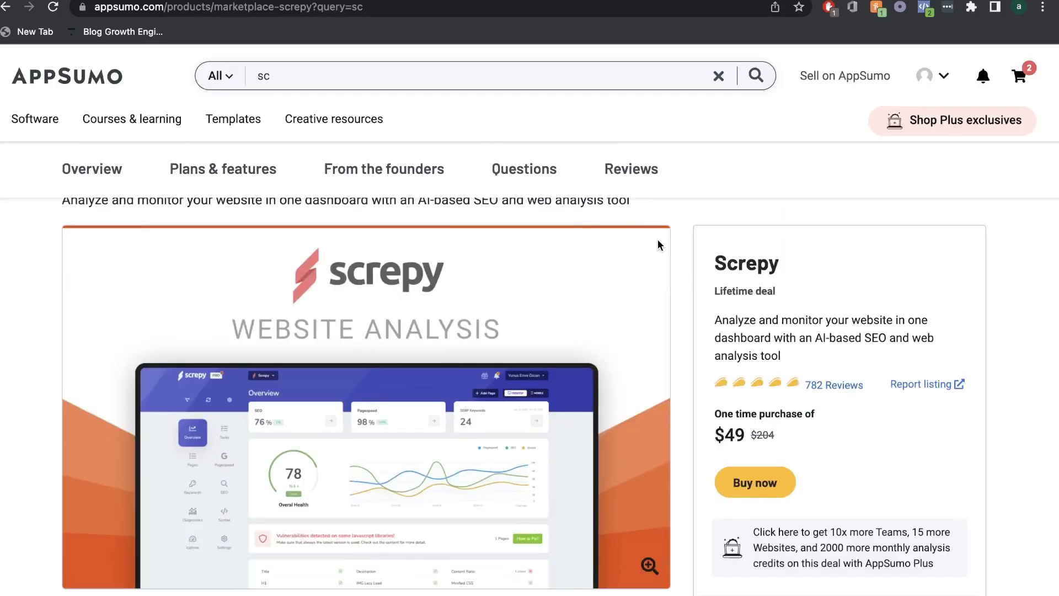
# - Highlight the $49 deal price and the Pro Plan's 10 Websites, 8000 Analysis Credits line
pyautogui.scroll(-1, 680, 309)
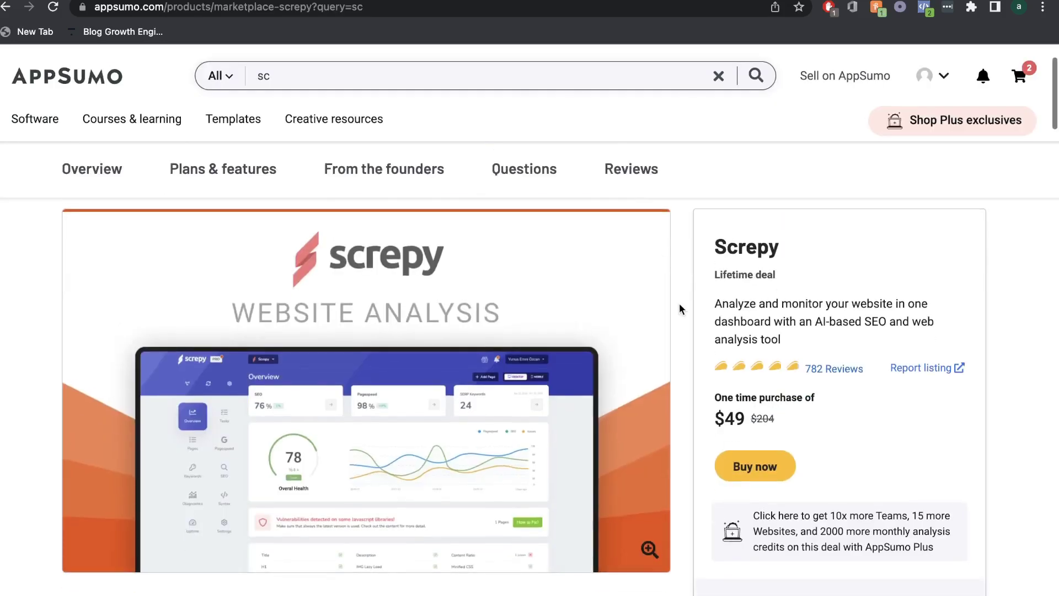
pyautogui.scroll(-1, 680, 308)
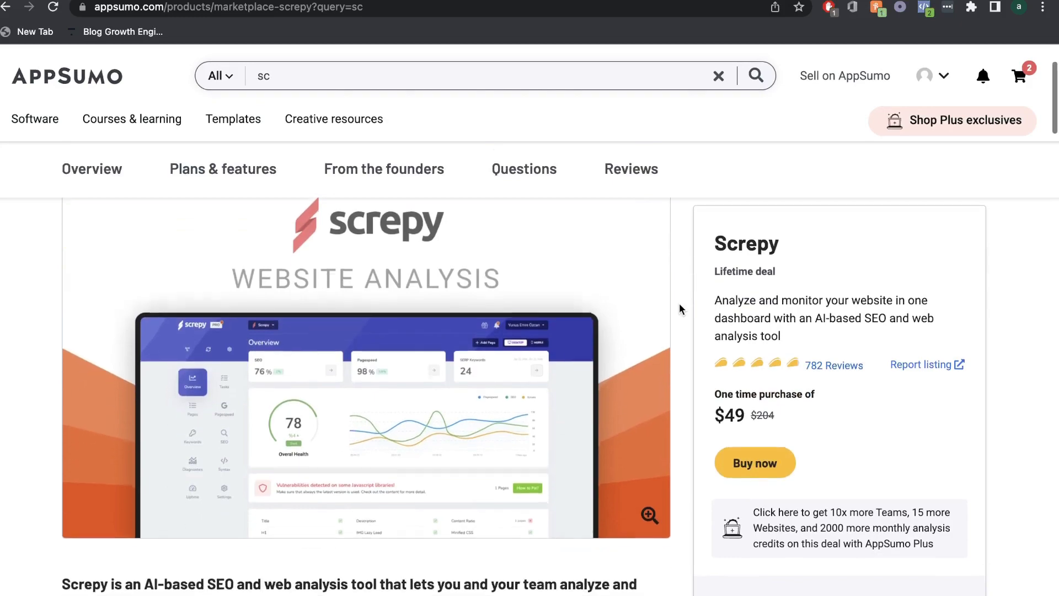
pyautogui.scroll(-3, 714, 376)
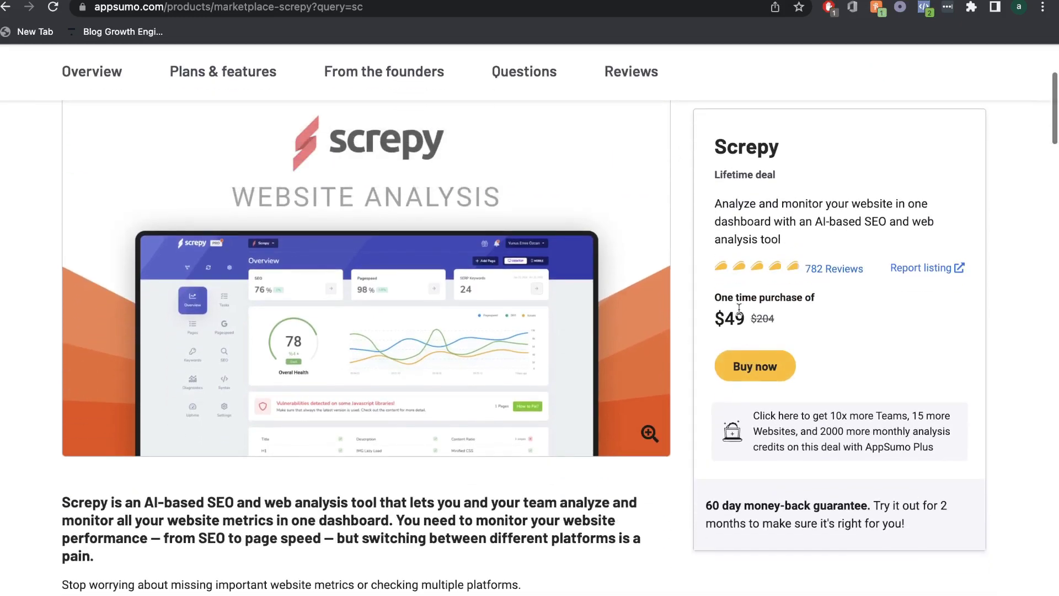
pyautogui.doubleClick(724, 319)
pyautogui.scroll(-10, 687, 415)
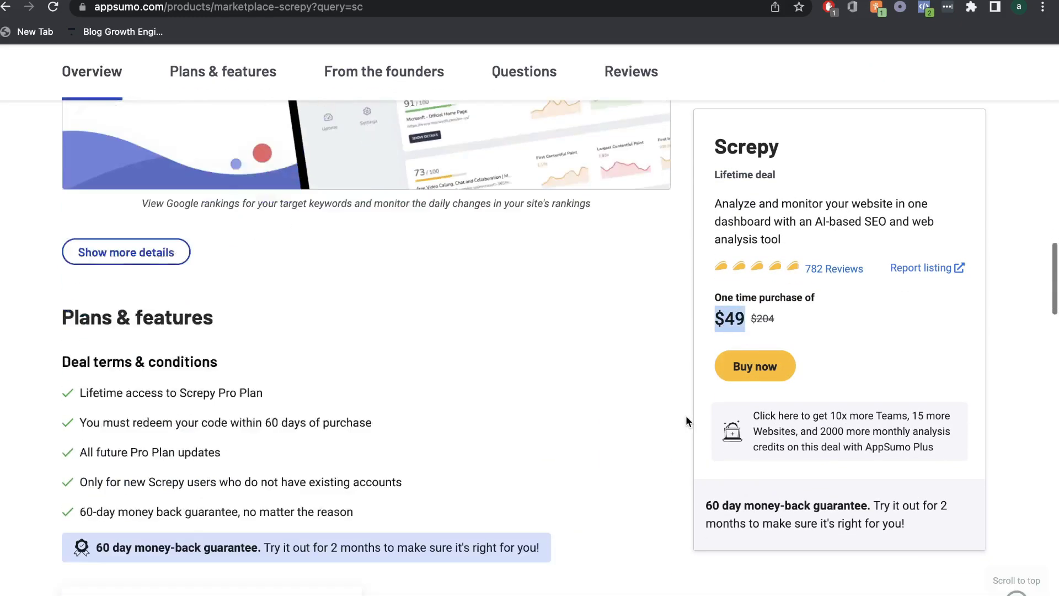
pyautogui.scroll(-3, 686, 421)
pyautogui.doubleClick(189, 202)
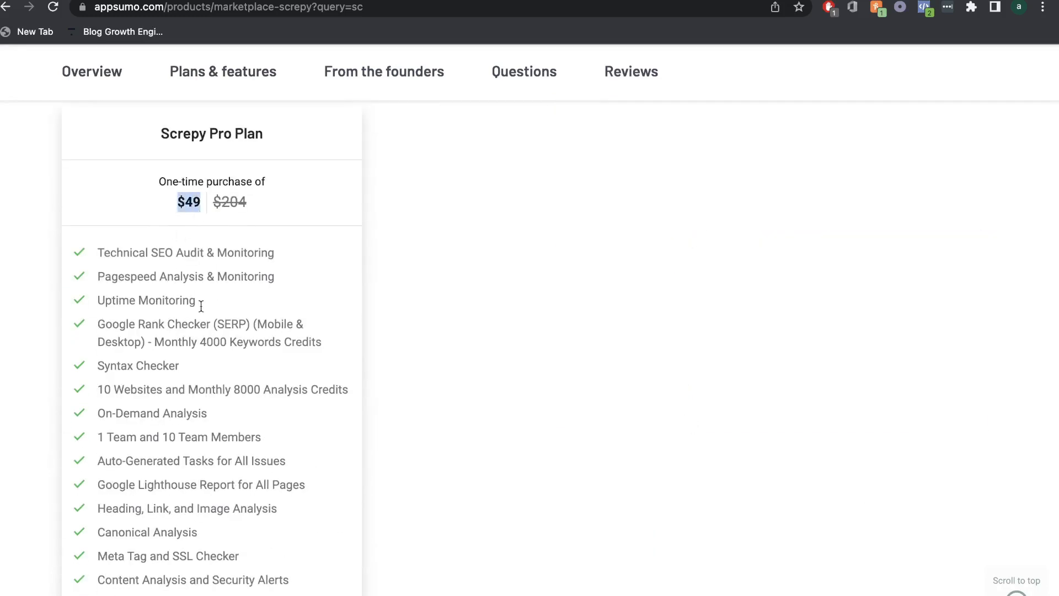
pyautogui.tripleClick(168, 384)
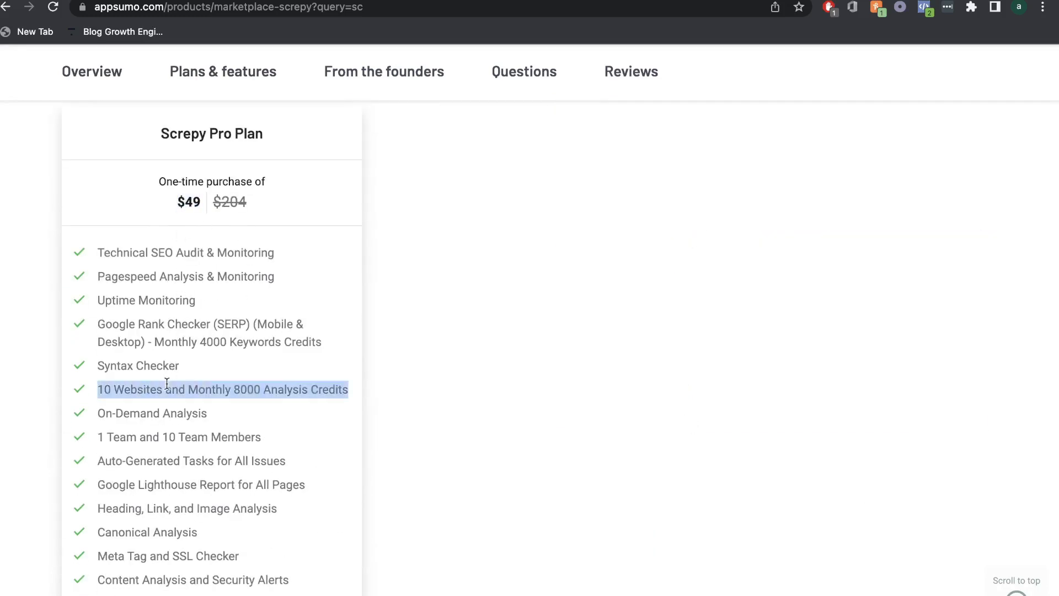
pyautogui.click(251, 392)
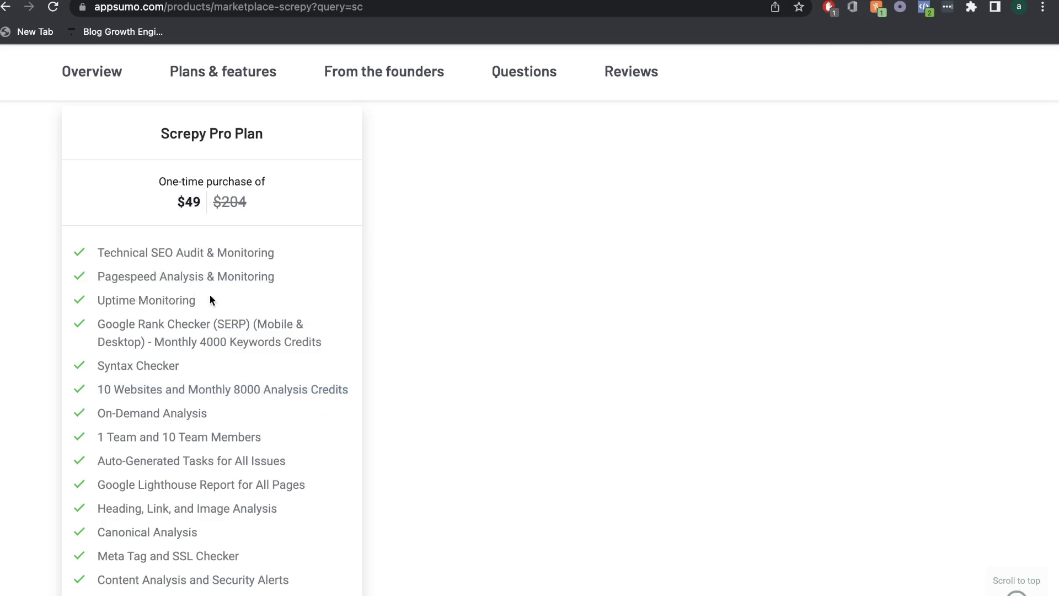
# - Highlight the 4000 keyword credits, Team, Auto-Generated Tasks and Google Lighthouse Report lines
pyautogui.scroll(-2, 210, 301)
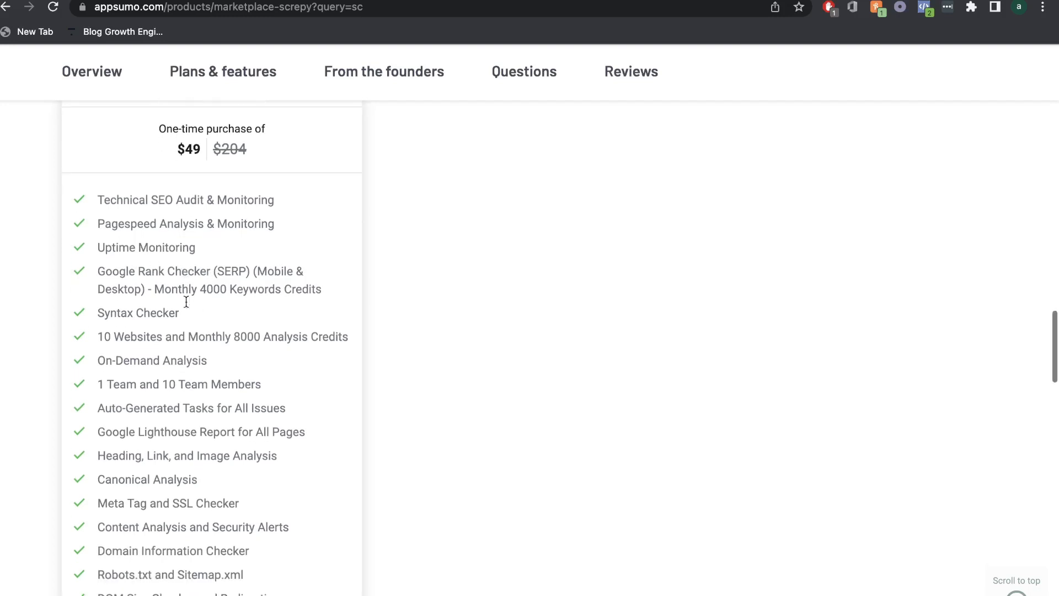
pyautogui.moveTo(200, 289); pyautogui.dragTo(300, 295)
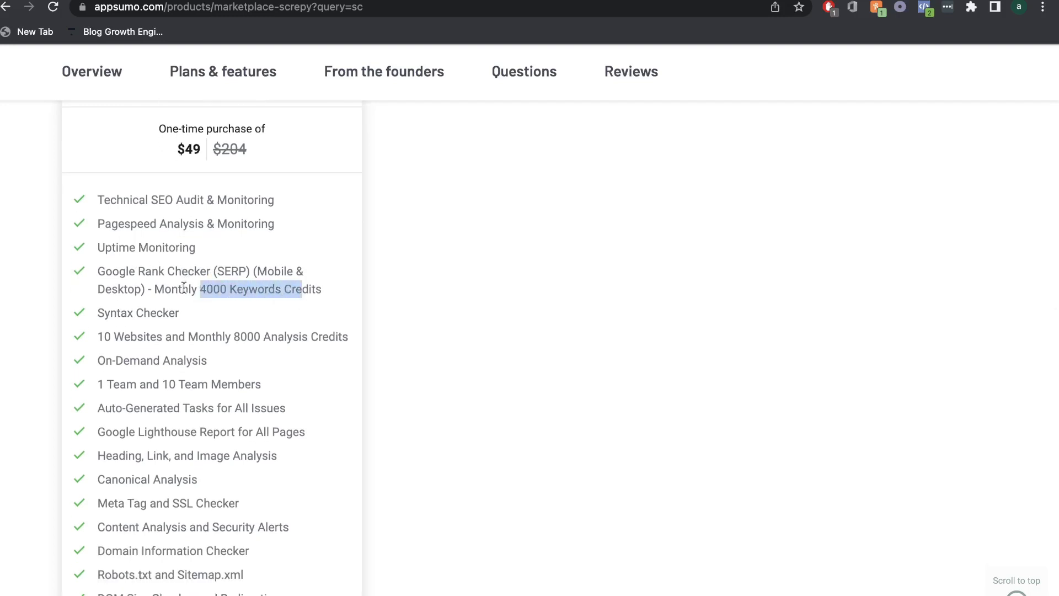
pyautogui.scroll(-2, 188, 304)
pyautogui.doubleClick(180, 329)
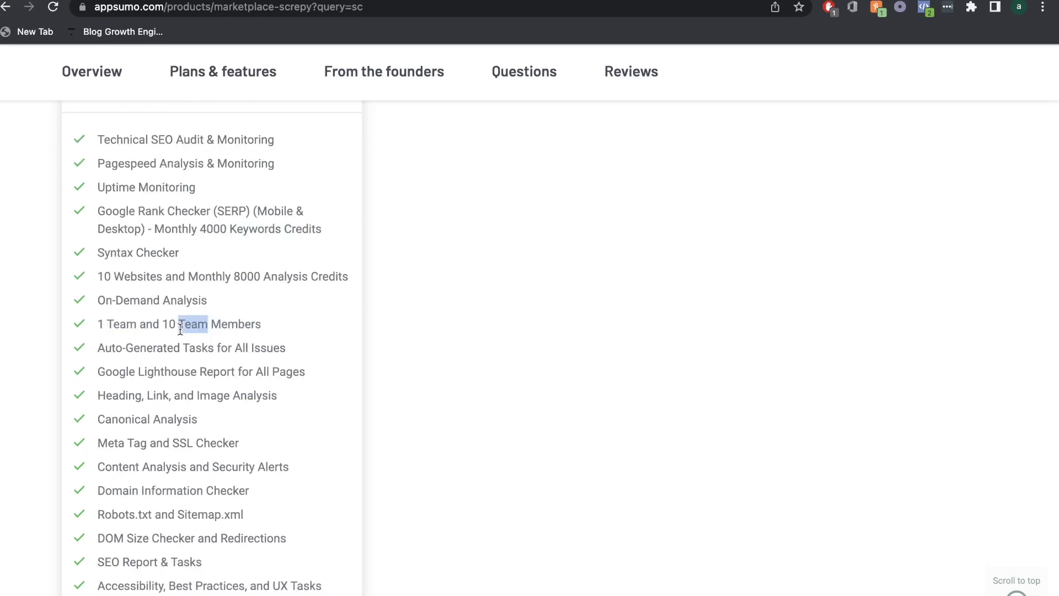
pyautogui.tripleClick(169, 347)
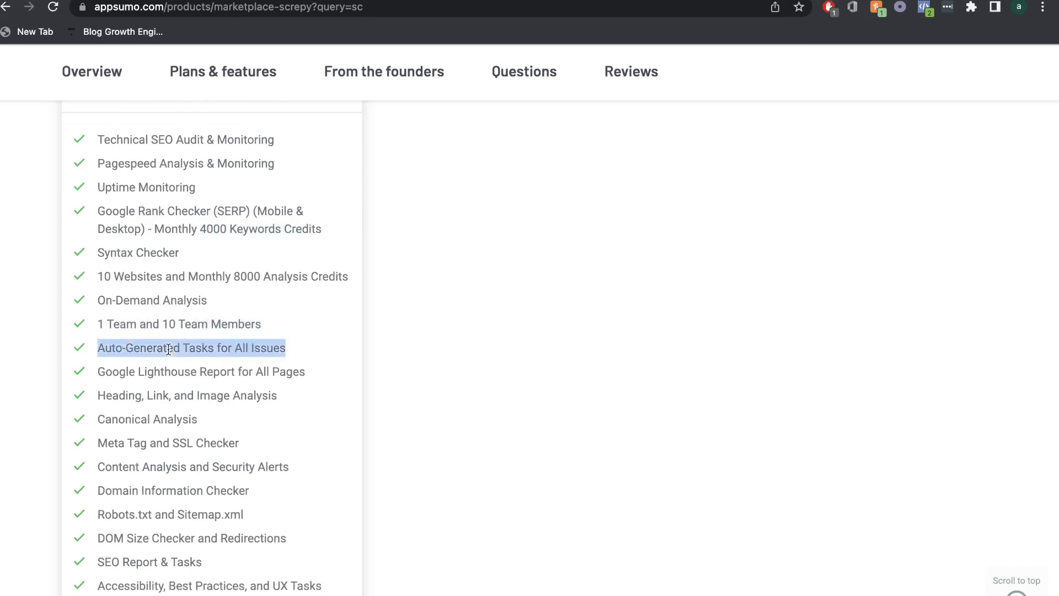
pyautogui.doubleClick(172, 372)
pyautogui.tripleClick(172, 372)
# - Highlight the Canonical Analysis and Meta Tag and SSL Checker lines, then return to the price card
pyautogui.scroll(-2, 171, 370)
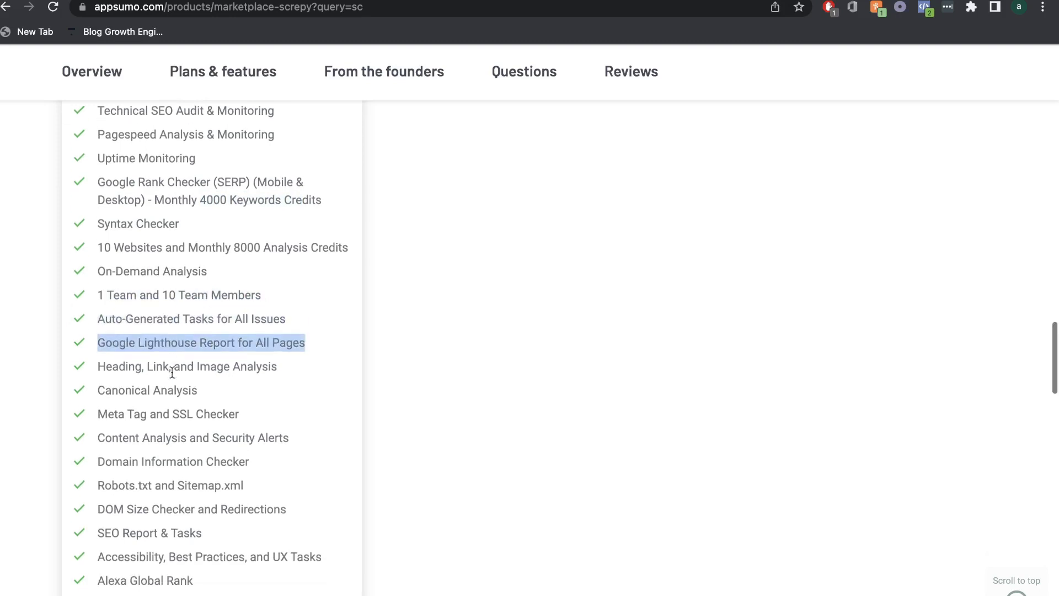
pyautogui.tripleClick(180, 378)
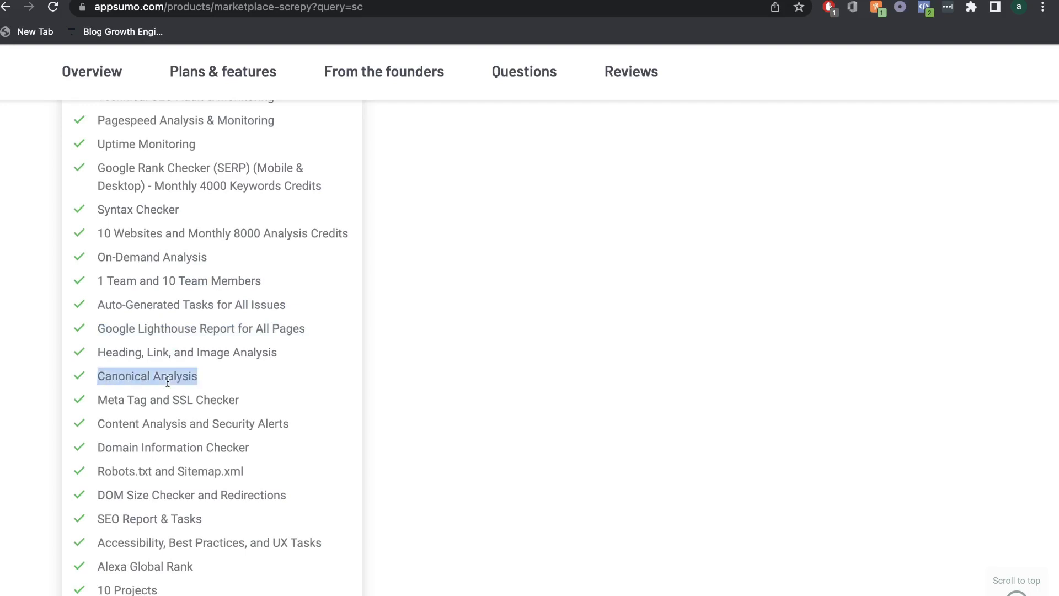
pyautogui.tripleClick(168, 398)
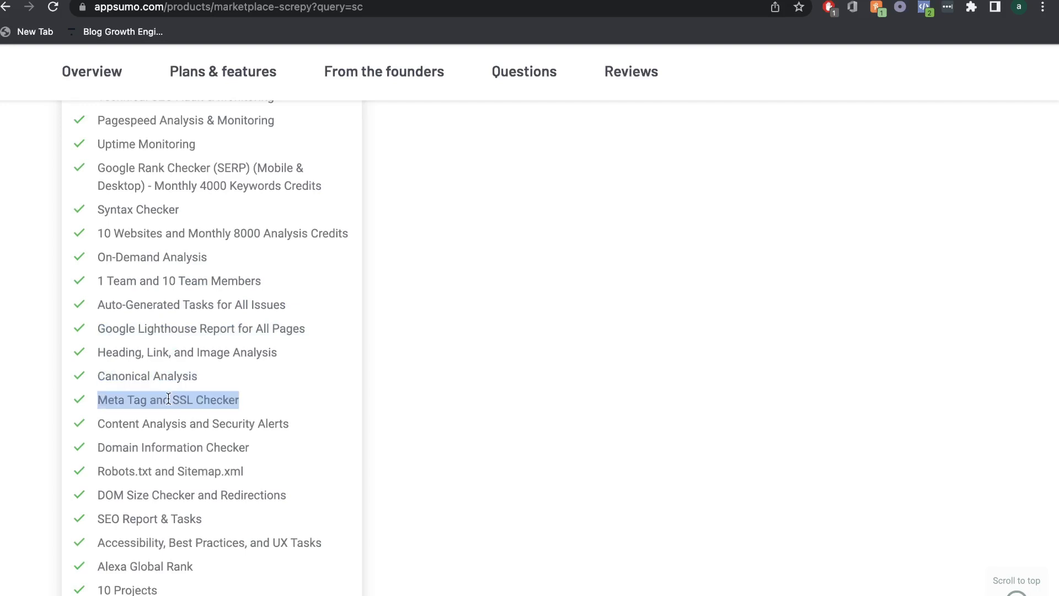
pyautogui.scroll(-7, 168, 399)
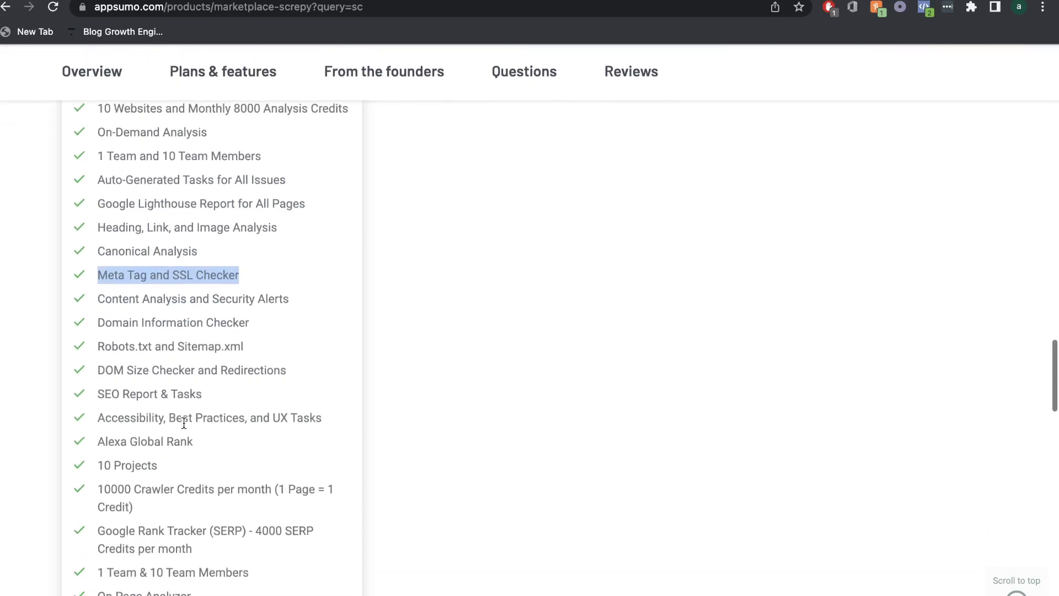
pyautogui.scroll(-7, 183, 447)
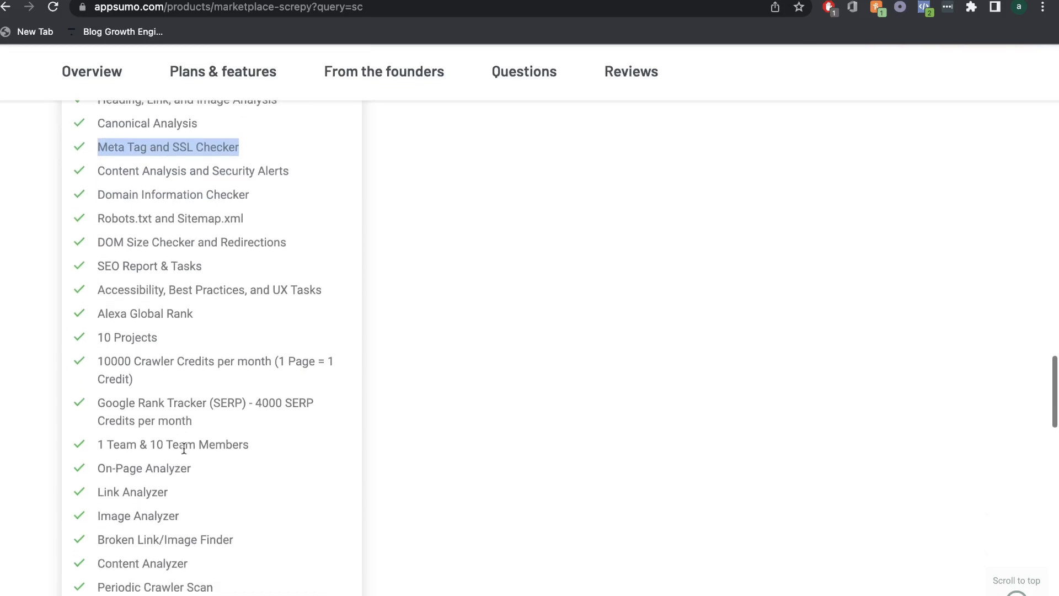
pyautogui.scroll(-2, 183, 447)
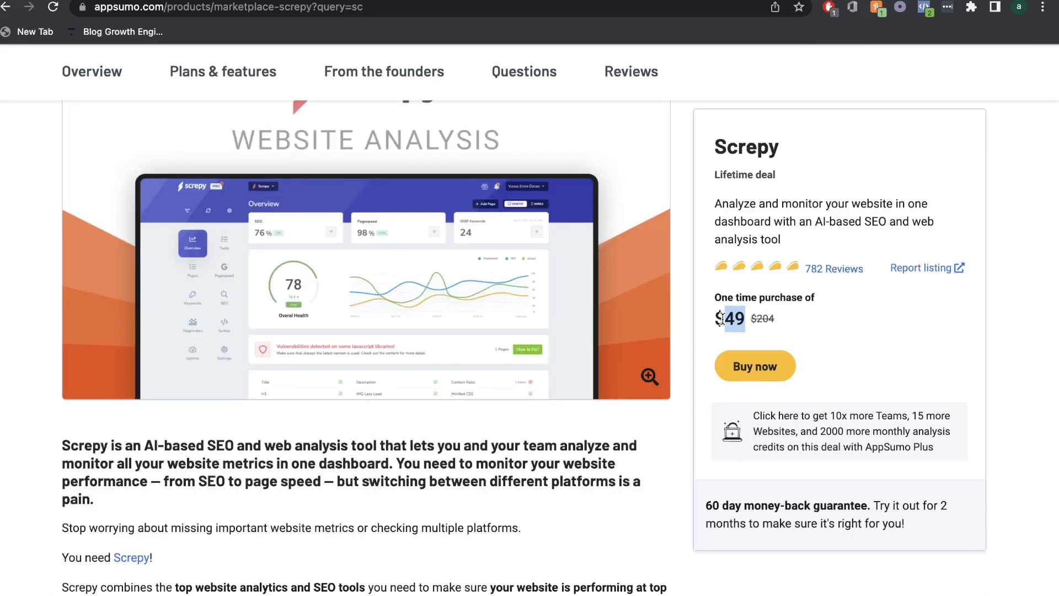
# - Highlight the product name and $49 price on the AppSumo deal card
pyautogui.moveTo(716, 142); pyautogui.dragTo(768, 144)
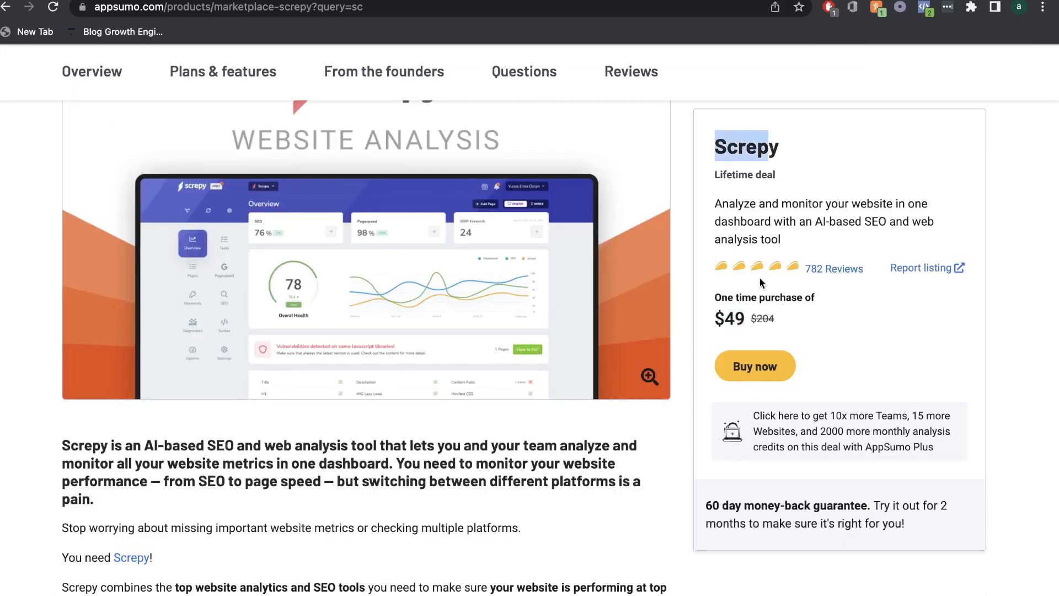
pyautogui.moveTo(714, 319); pyautogui.dragTo(748, 322)
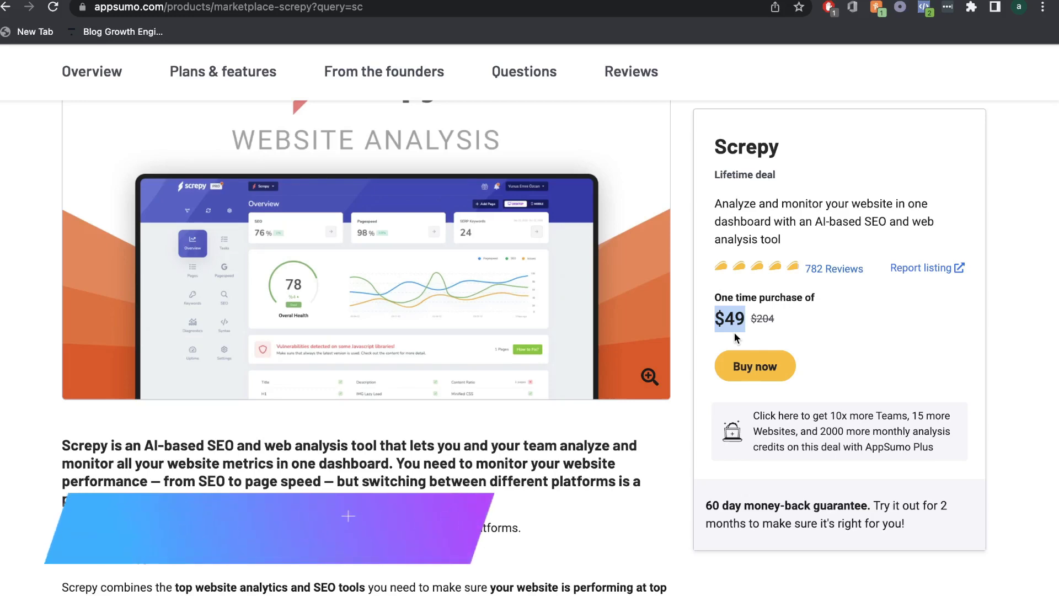
pyautogui.scroll(2, 659, 301)
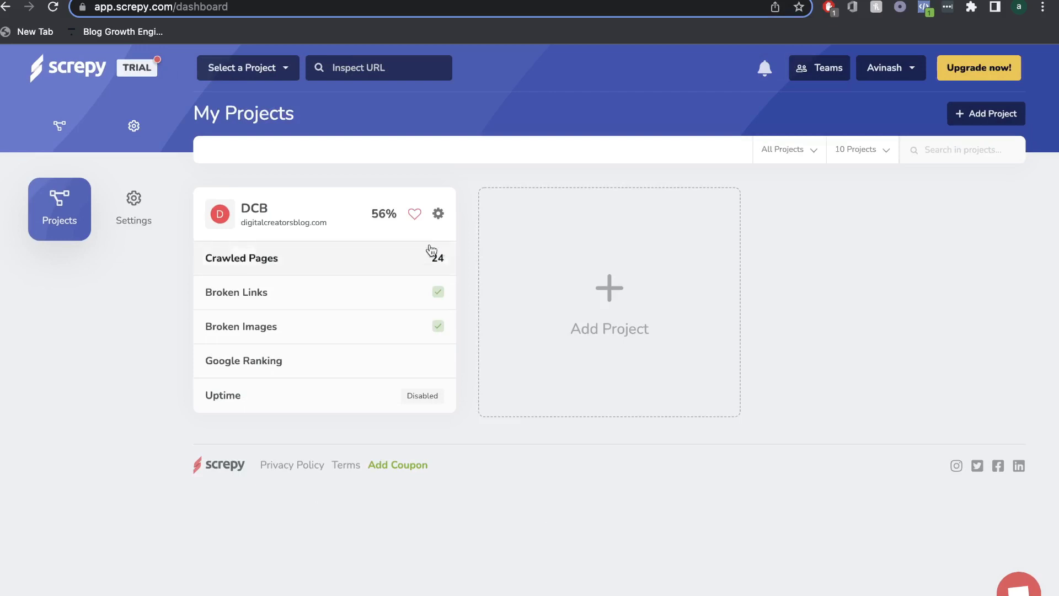
# - Open the DCB project card to view its Overview
pyautogui.click(322, 257)
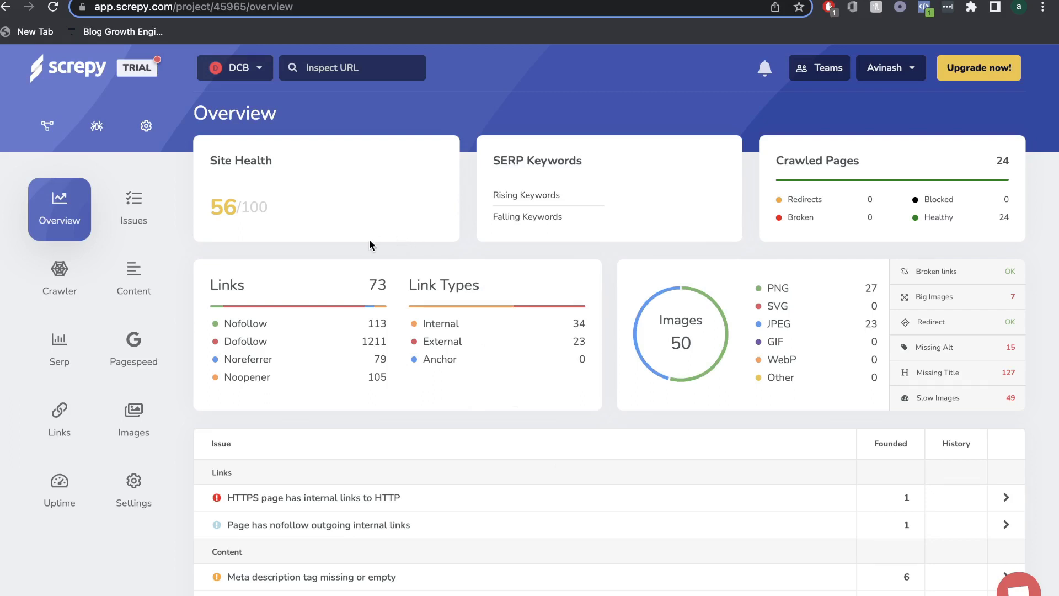
pyautogui.moveTo(216, 208); pyautogui.dragTo(284, 216)
pyautogui.click(223, 210)
pyautogui.scroll(-1, 407, 352)
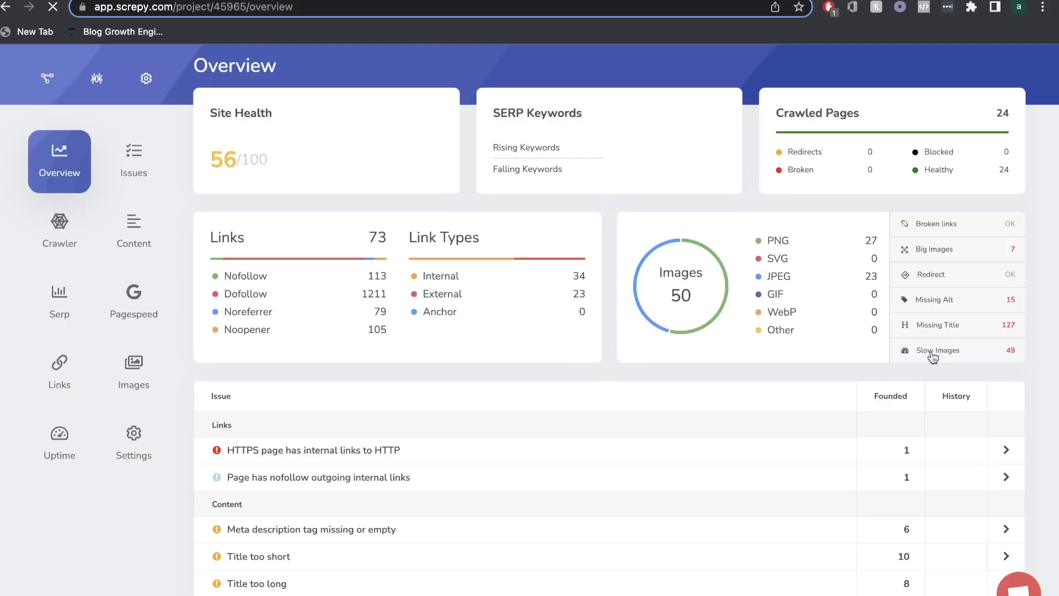
# - Check the Slow Images list showing 49 slow versus 1 good image
pyautogui.click(888, 474)
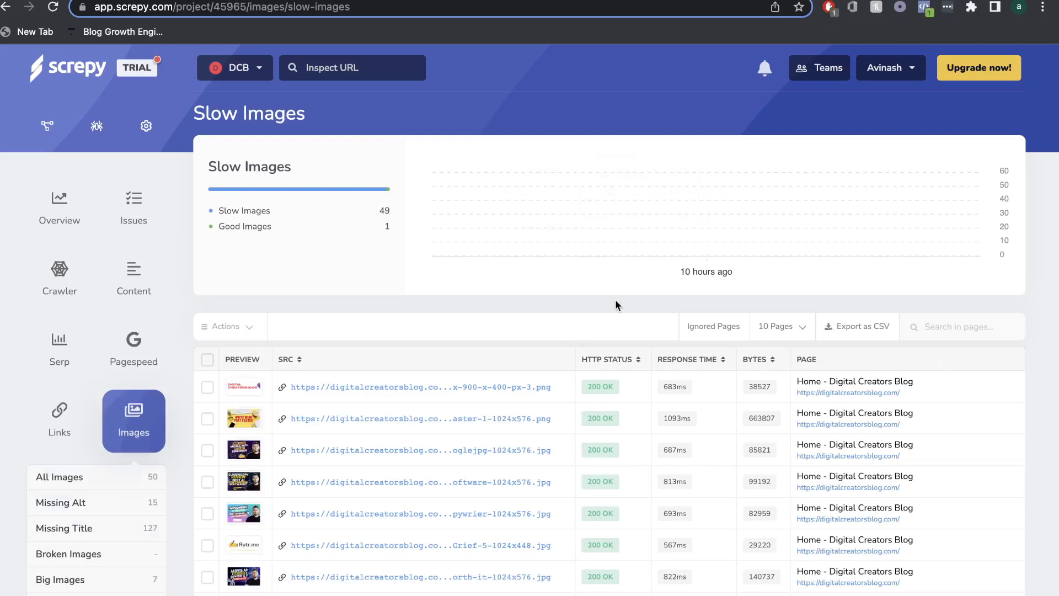
pyautogui.scroll(-3, 616, 305)
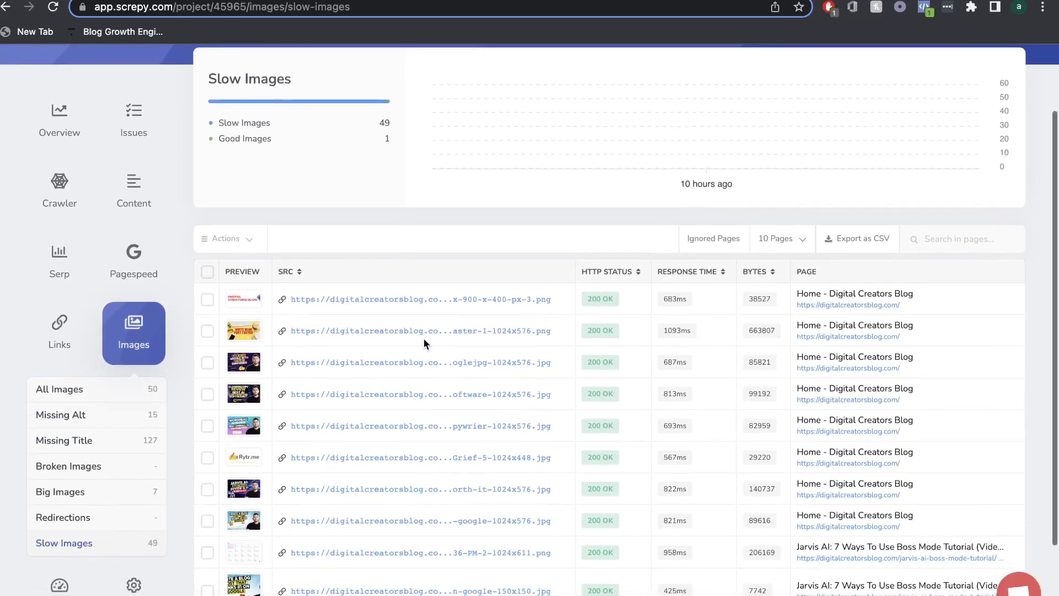
pyautogui.scroll(-1, 379, 372)
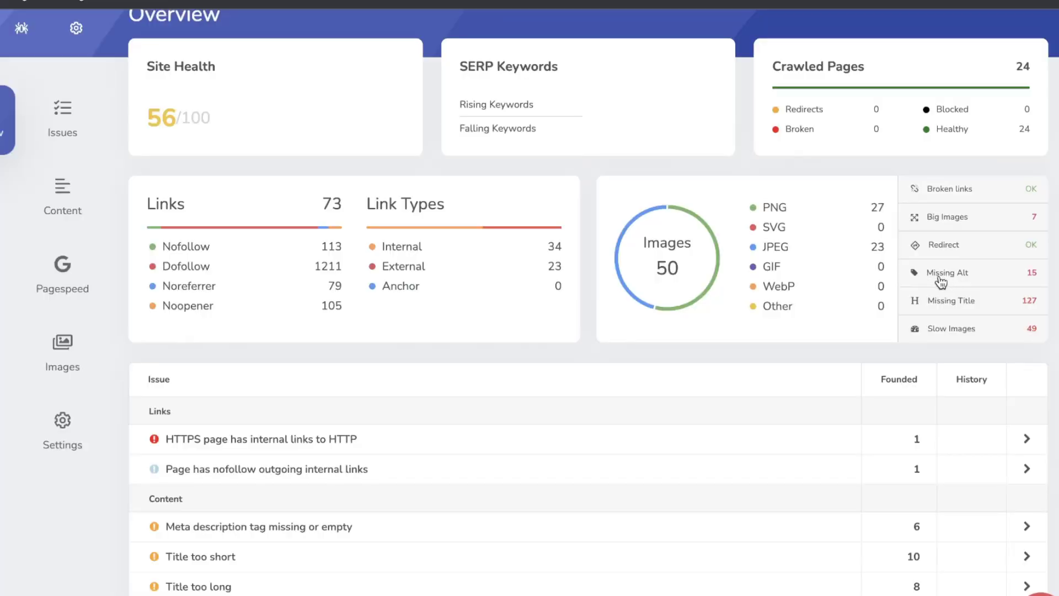
pyautogui.click(941, 279)
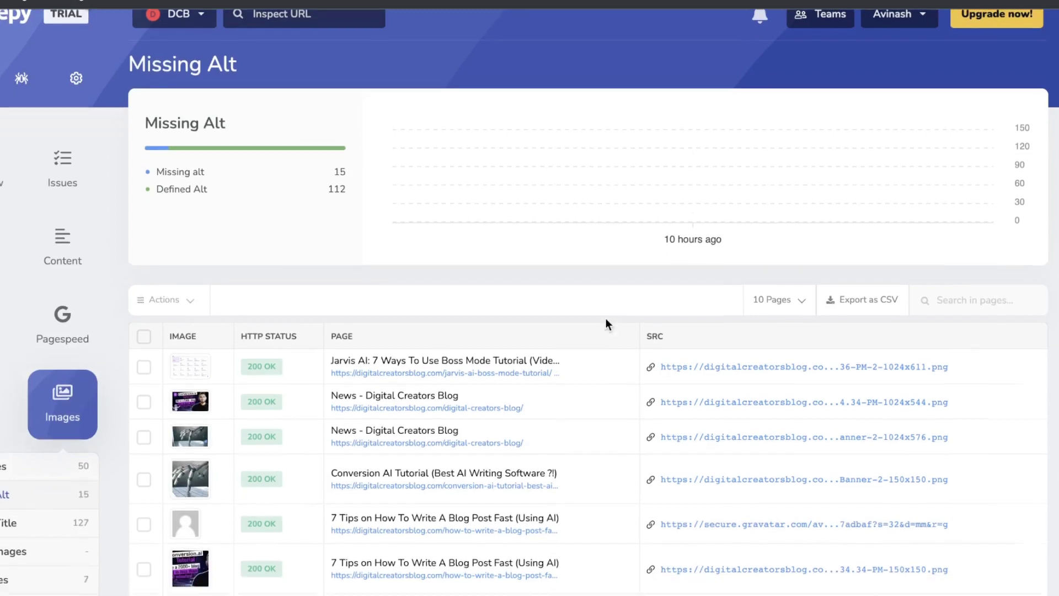
pyautogui.scroll(-2, 497, 347)
pyautogui.scroll(-1, 370, 328)
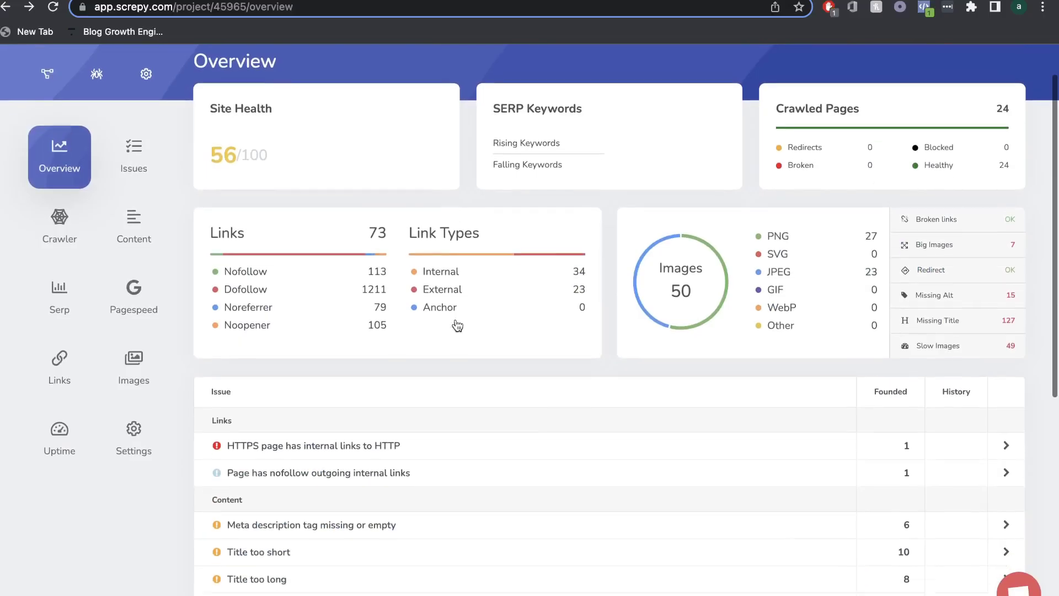
pyautogui.scroll(-3, 455, 318)
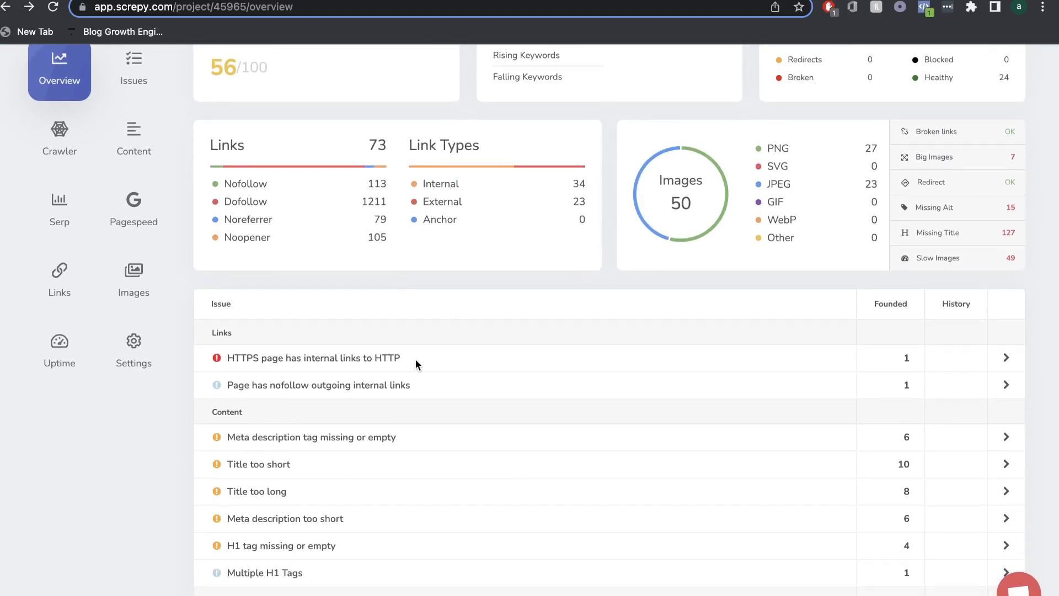
# - Open the 'HTTPS page has internal links to HTTP' issue from the Overview Issue table
pyautogui.scroll(3, 419, 300)
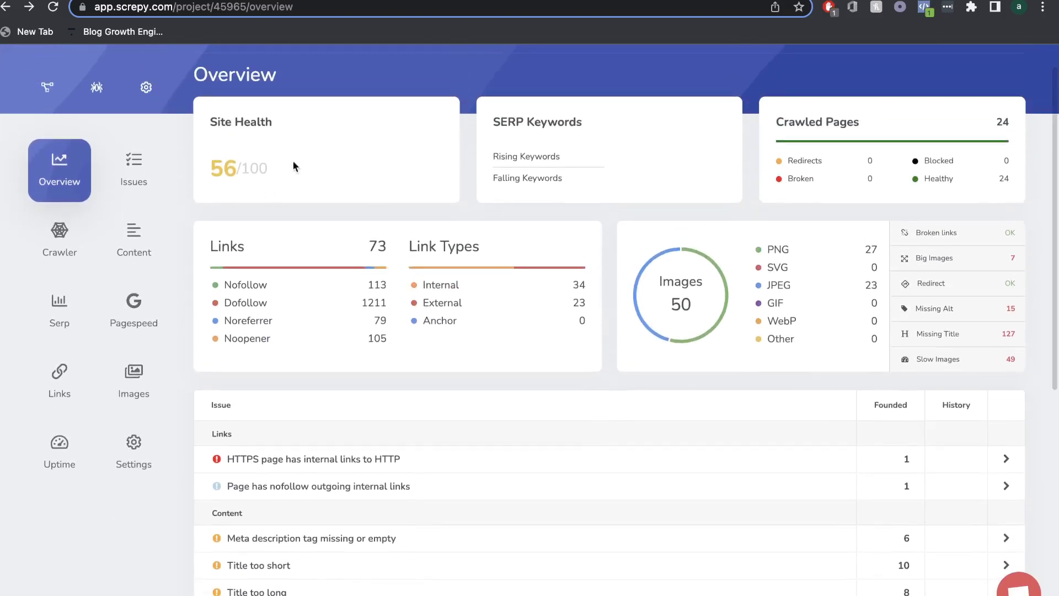
pyautogui.scroll(-3, 345, 281)
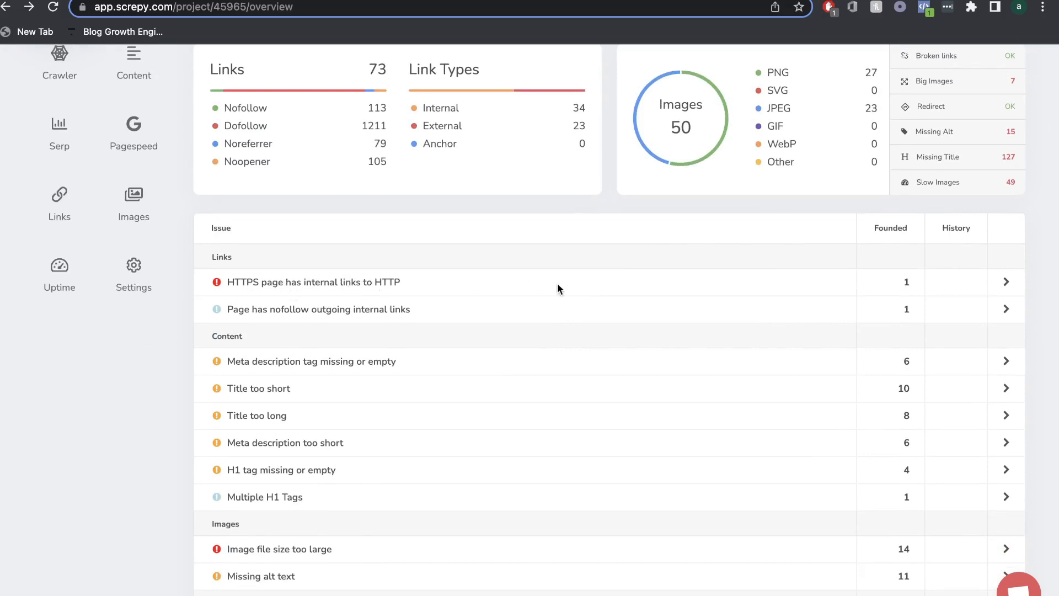
pyautogui.click(1005, 282)
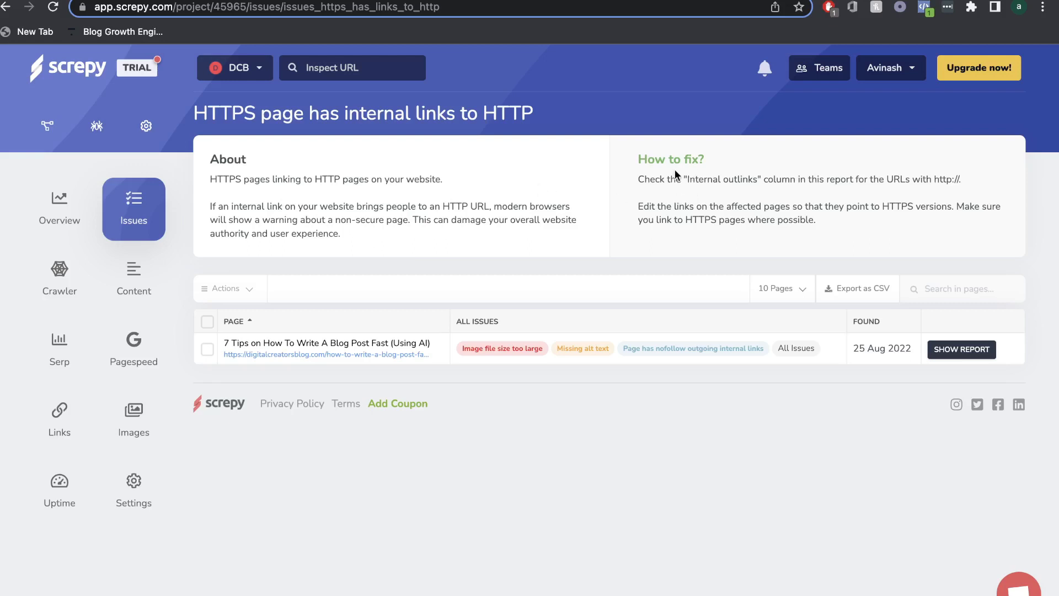
pyautogui.moveTo(637, 181); pyautogui.dragTo(867, 226)
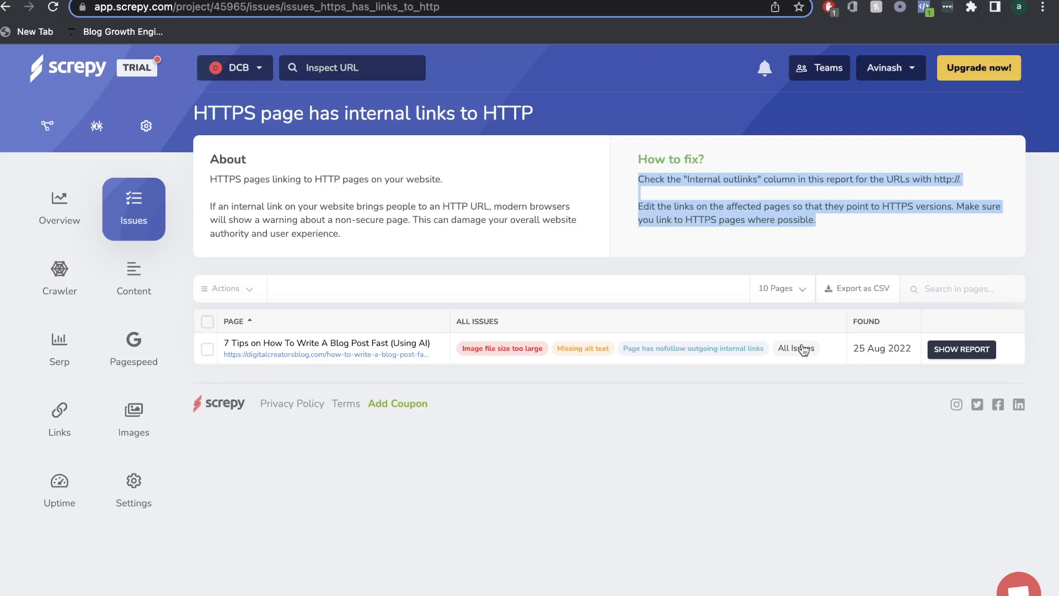
pyautogui.click(875, 418)
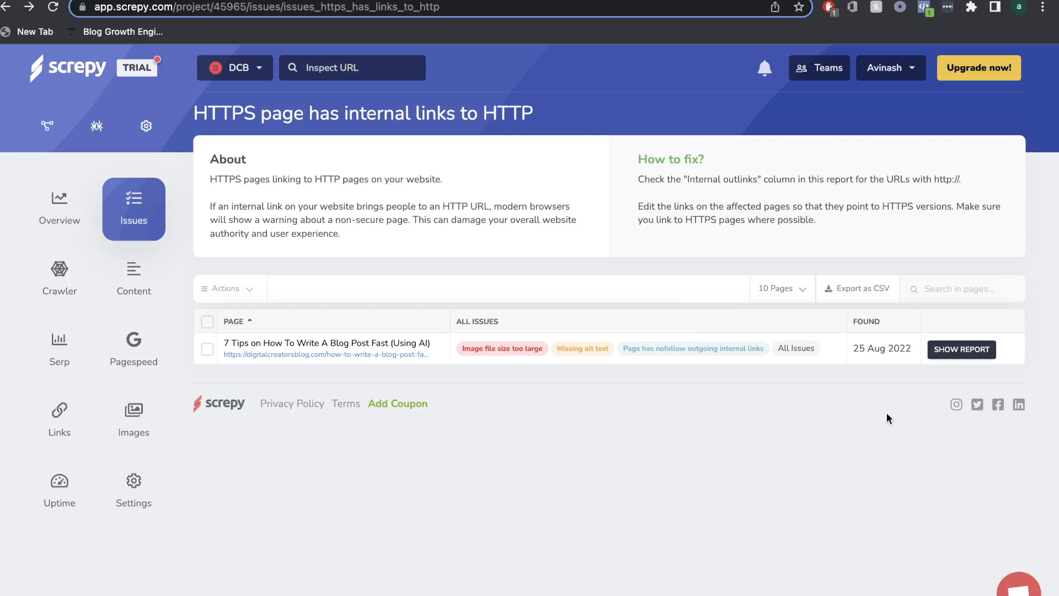
# - Open SHOW REPORT for the affected blog post and highlight its Canonical section
pyautogui.click(966, 354)
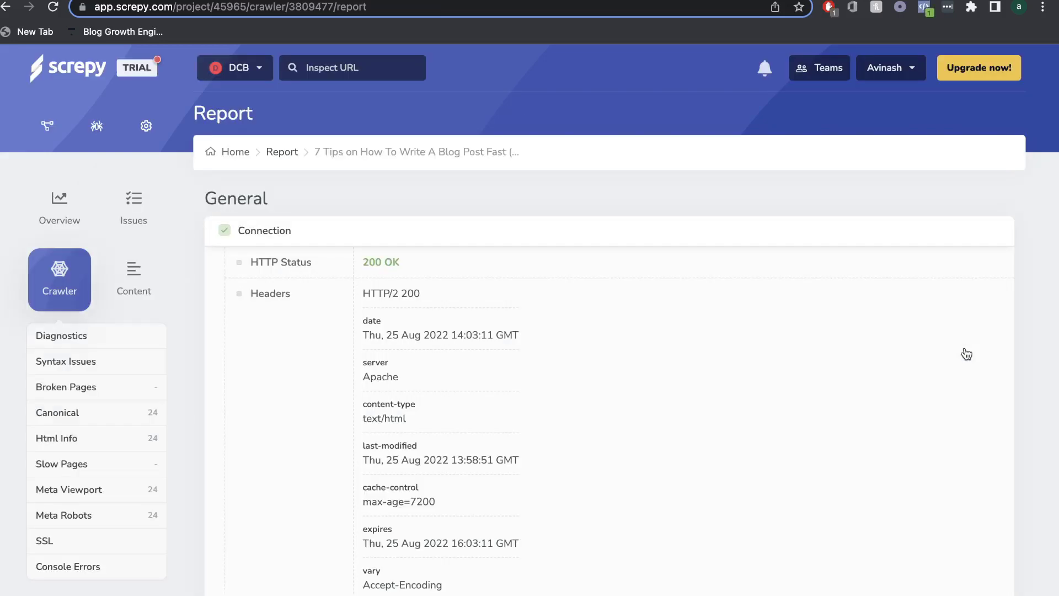
pyautogui.scroll(-1, 720, 303)
pyautogui.scroll(-1, 717, 302)
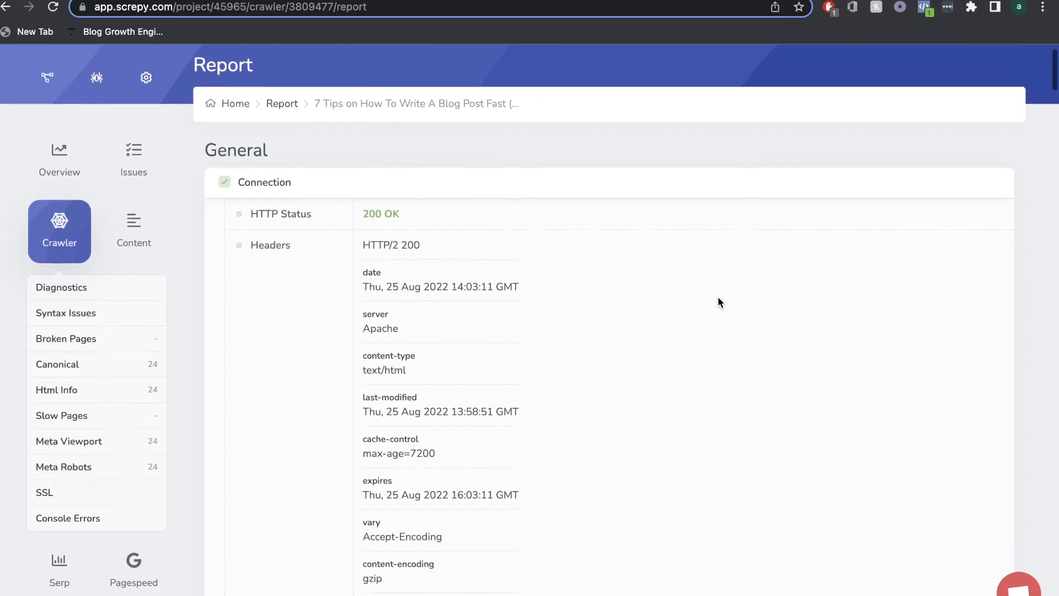
pyautogui.scroll(-1, 717, 301)
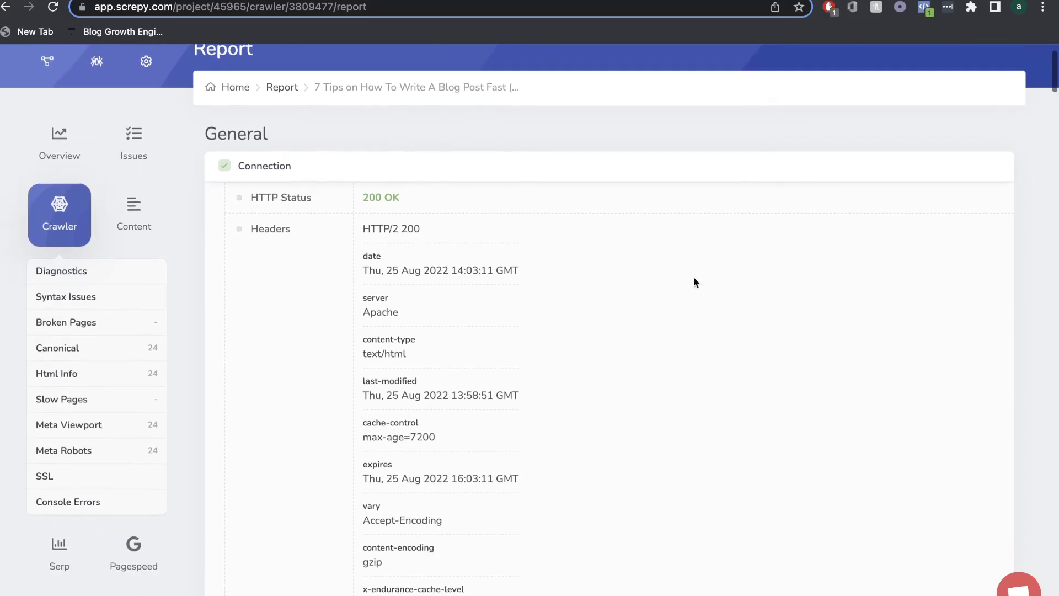
pyautogui.scroll(-3, 438, 251)
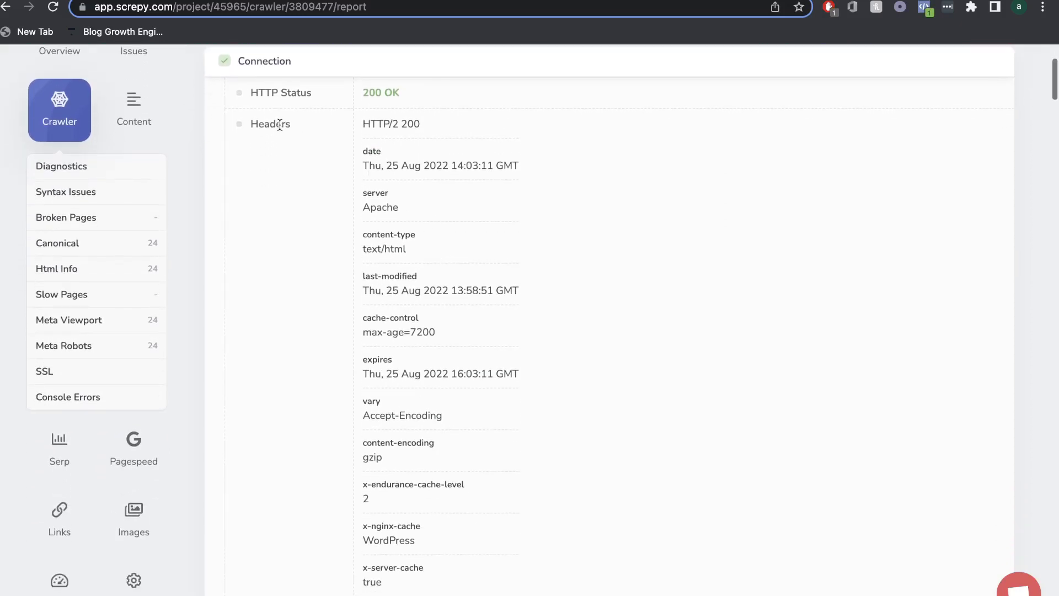
pyautogui.scroll(-1, 327, 167)
pyautogui.scroll(-6, 323, 182)
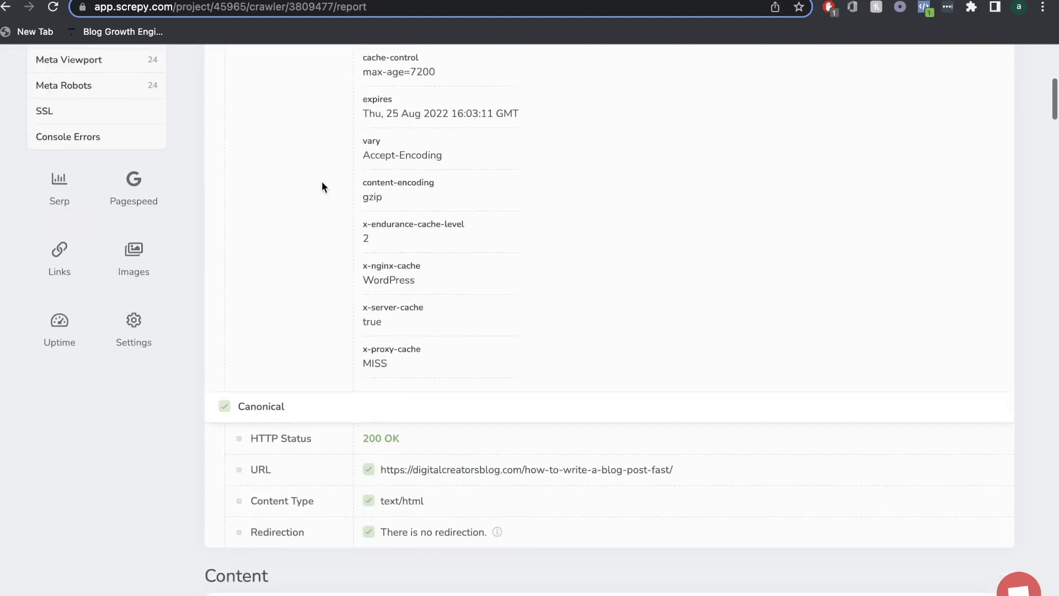
pyautogui.scroll(-3, 322, 181)
pyautogui.doubleClick(265, 310)
# - Review the report's Content, Headings, Keywords and Links sections down to the eight-image Images table
pyautogui.scroll(-6, 479, 325)
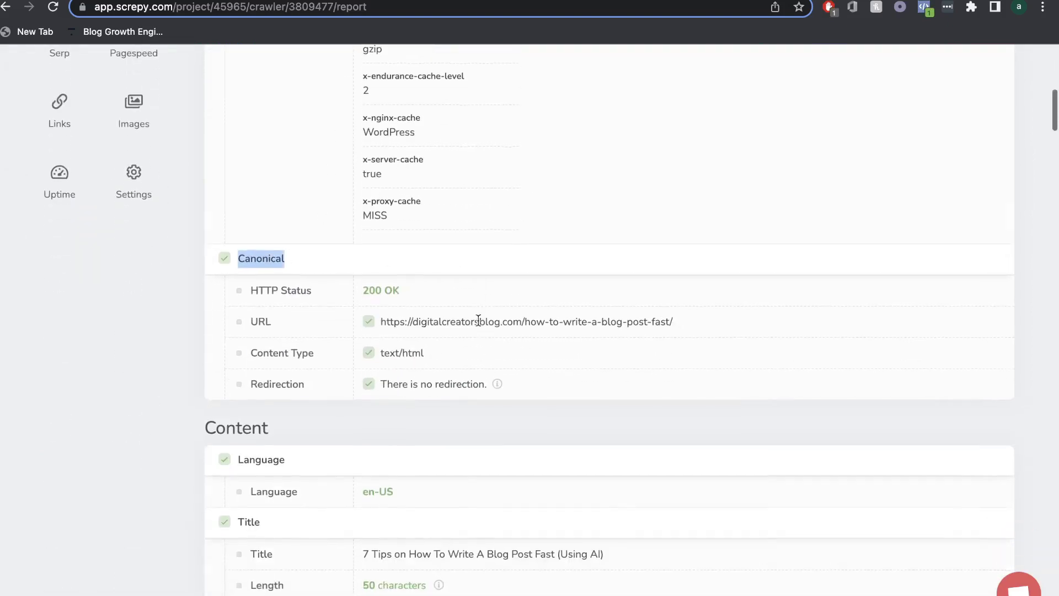
pyautogui.scroll(-4, 319, 353)
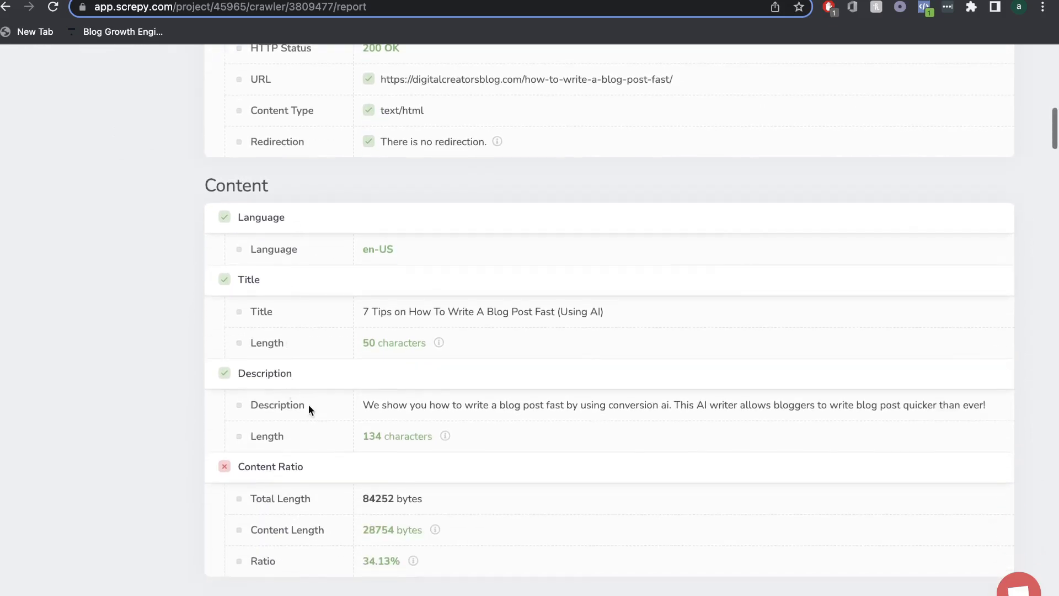
pyautogui.scroll(-3, 303, 413)
pyautogui.scroll(-15, 331, 449)
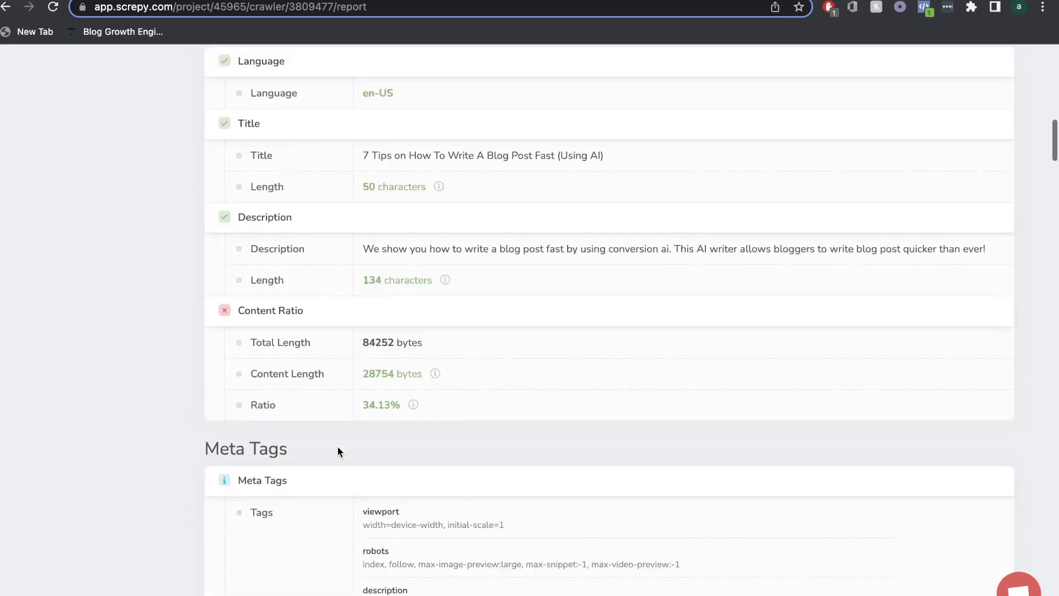
pyautogui.scroll(-12, 338, 452)
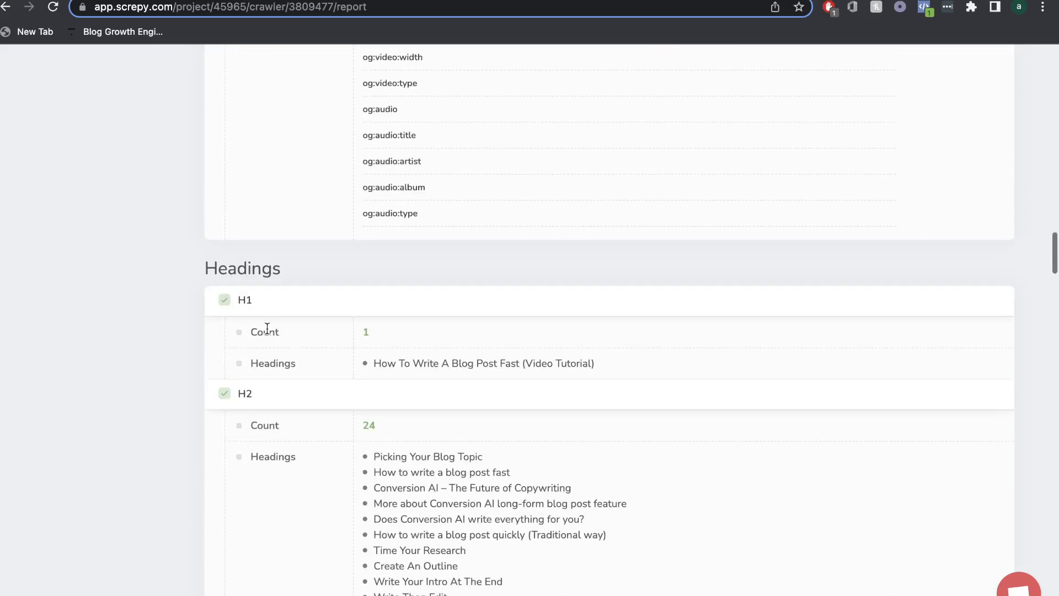
pyautogui.scroll(-15, 273, 343)
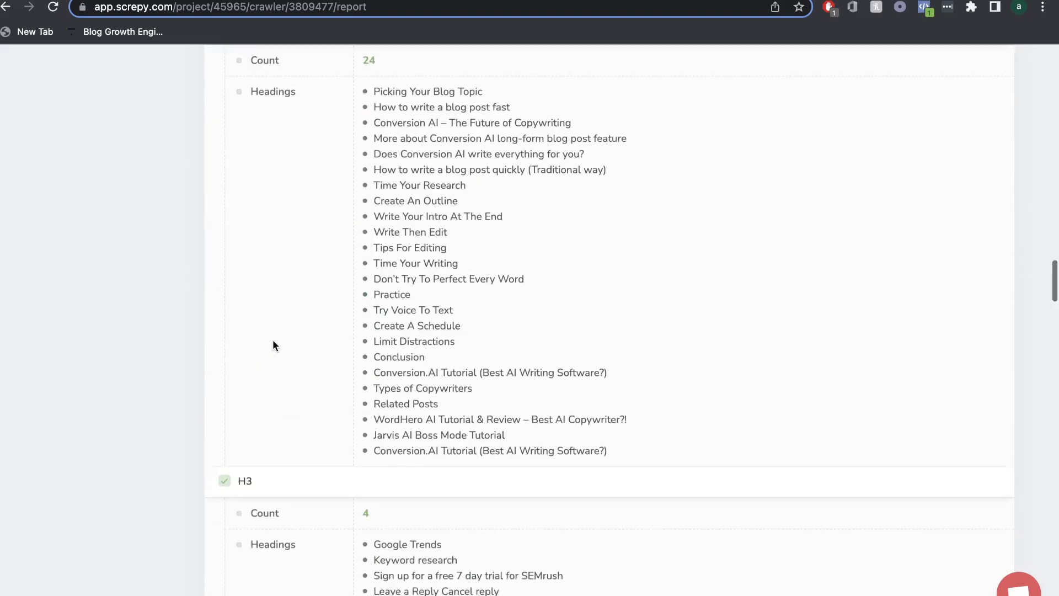
pyautogui.scroll(-3, 274, 344)
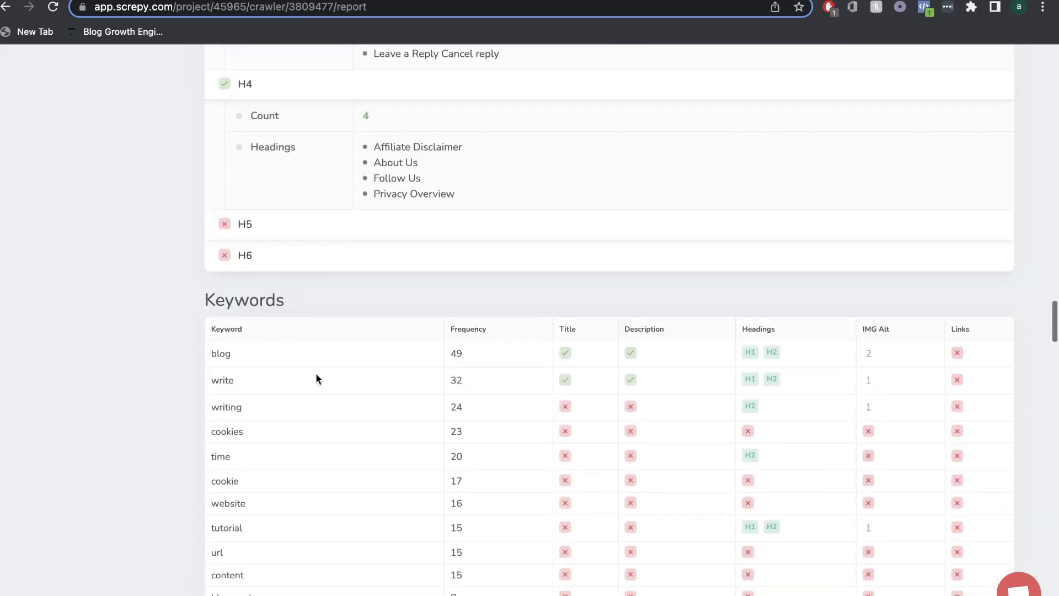
pyautogui.scroll(-1, 341, 382)
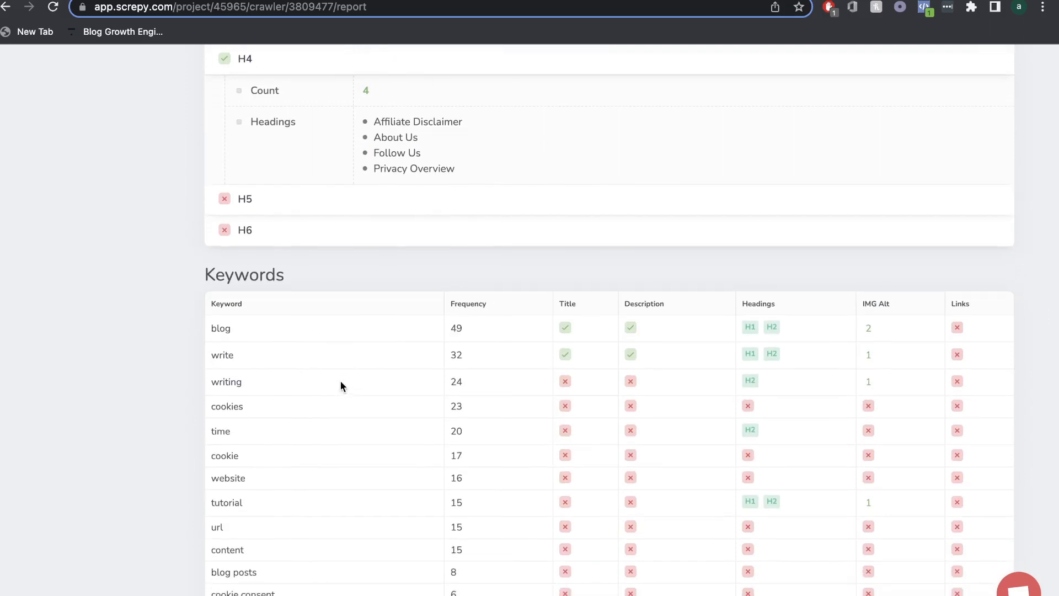
pyautogui.scroll(-2, 346, 380)
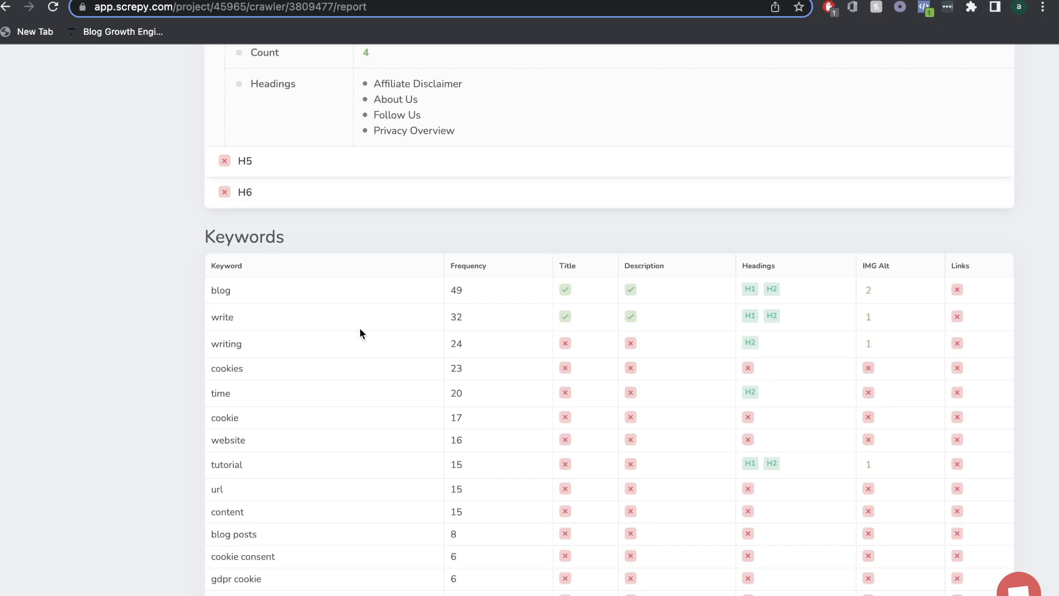
pyautogui.scroll(-3, 303, 323)
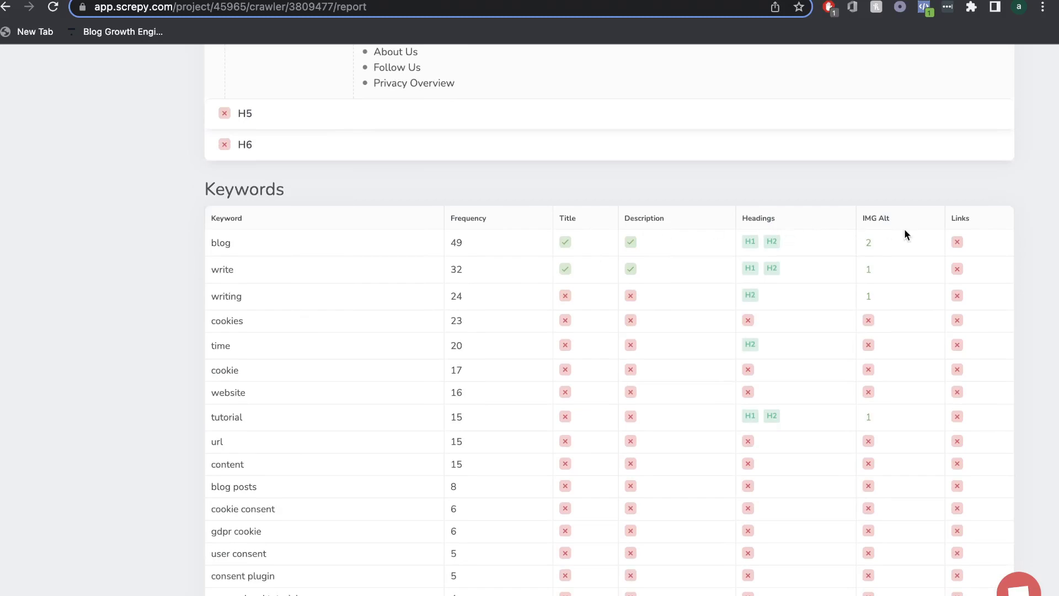
pyautogui.scroll(-15, 608, 266)
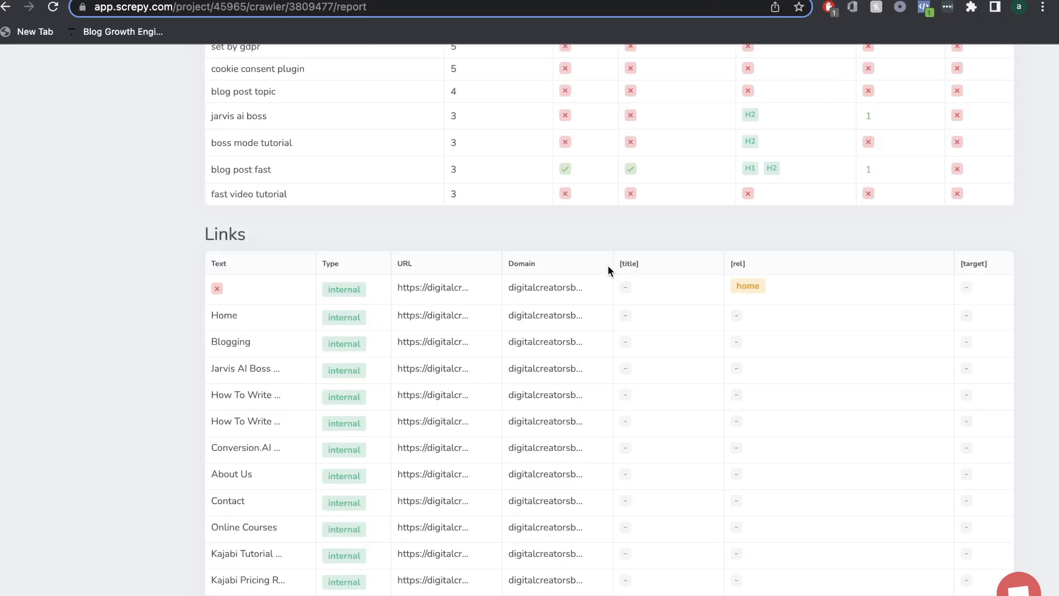
pyautogui.scroll(5, 608, 270)
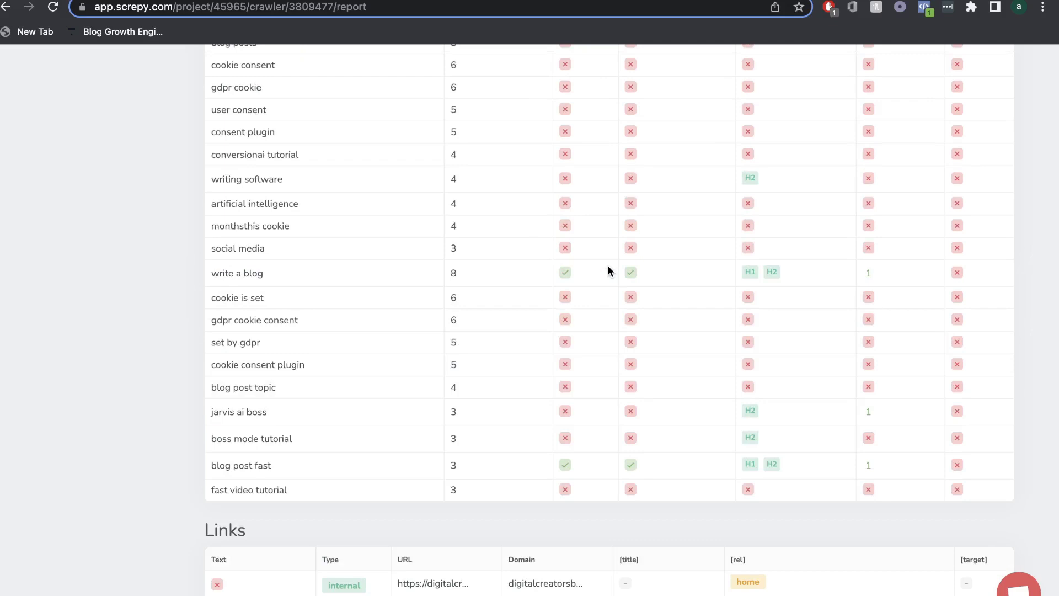
pyautogui.scroll(-8, 609, 268)
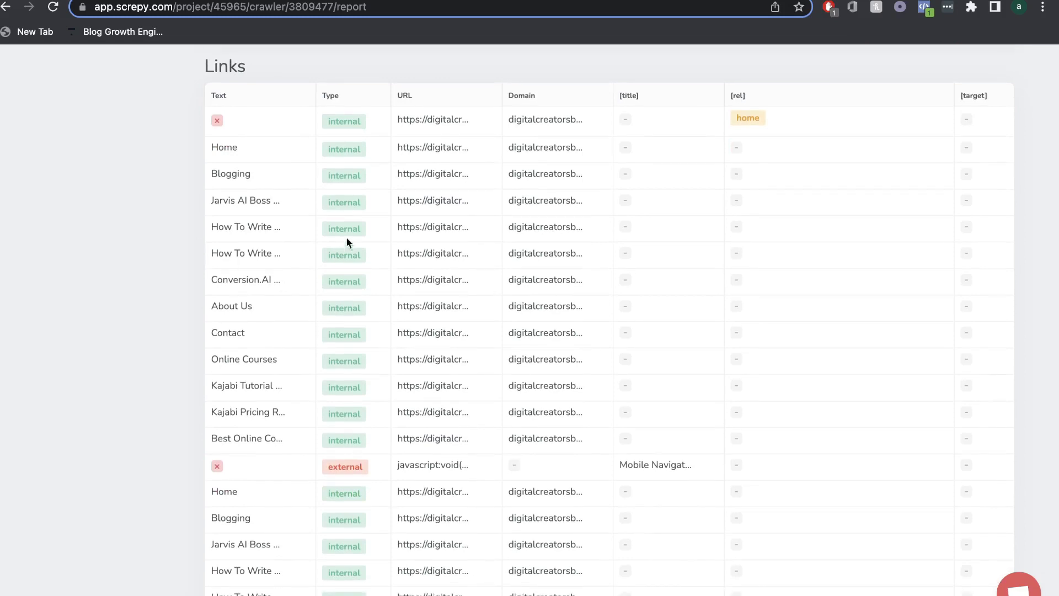
pyautogui.scroll(-7, 382, 237)
pyautogui.scroll(-4, 383, 243)
pyautogui.scroll(11, 382, 242)
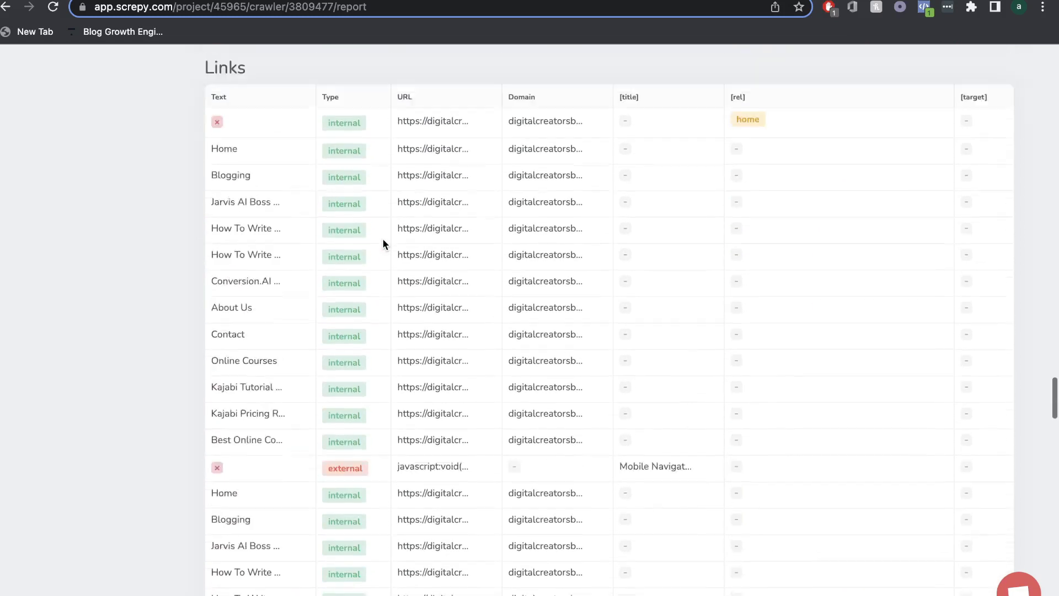
pyautogui.scroll(-13, 383, 243)
pyautogui.scroll(-15, 383, 242)
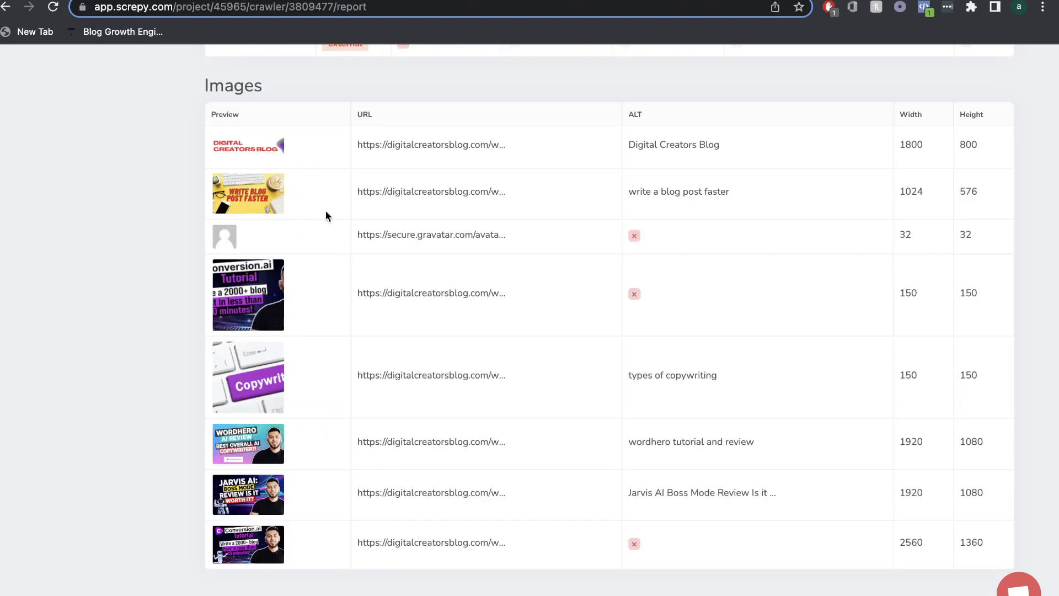
# - Go back to the DCB Overview and scroll to its issues list
pyautogui.hotkey('alt', 'Left')
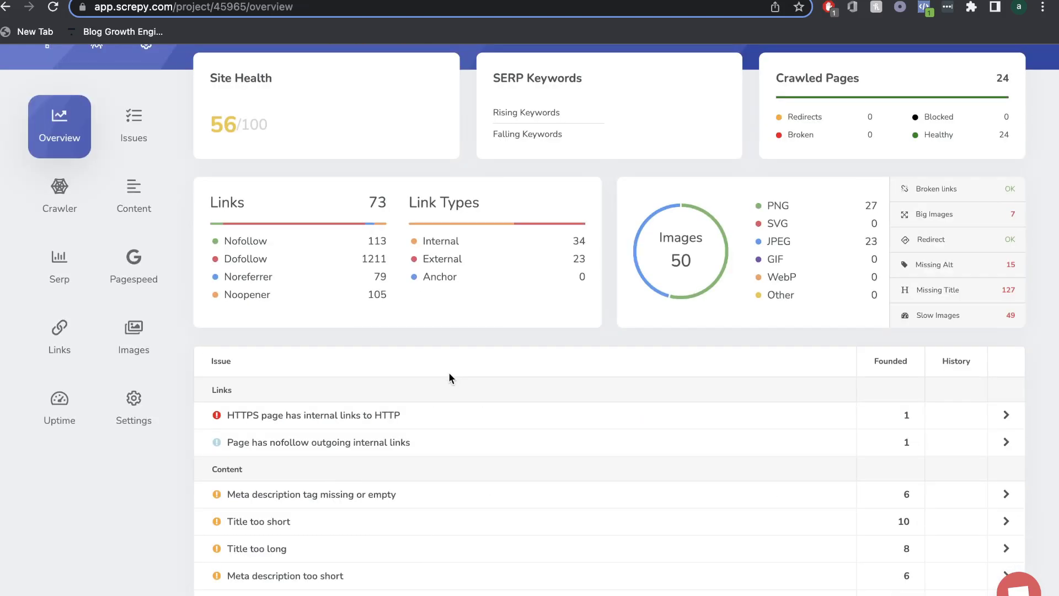
pyautogui.scroll(3, 349, 256)
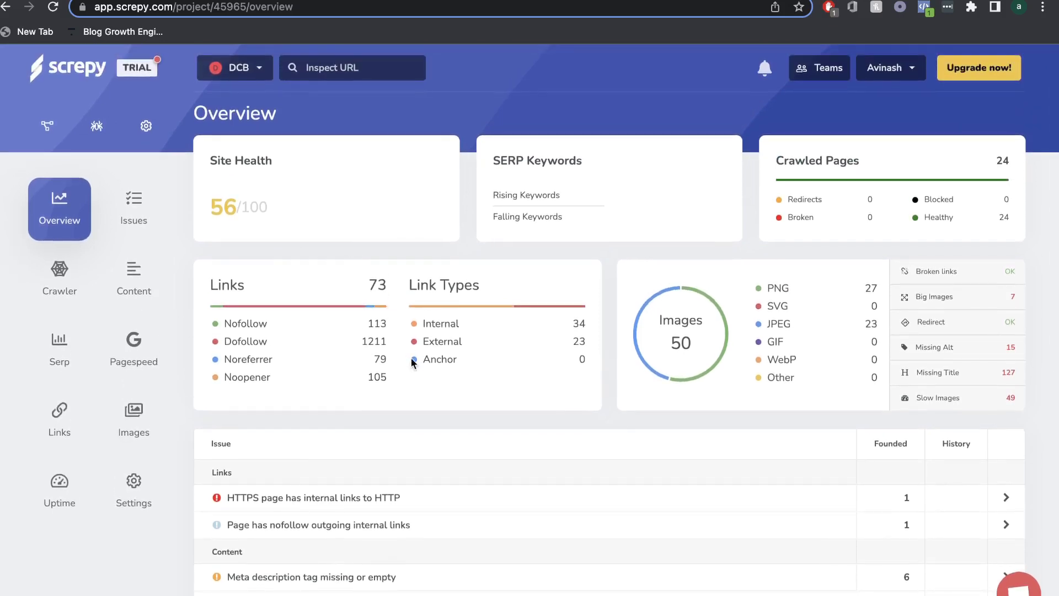
pyautogui.scroll(-2, 410, 360)
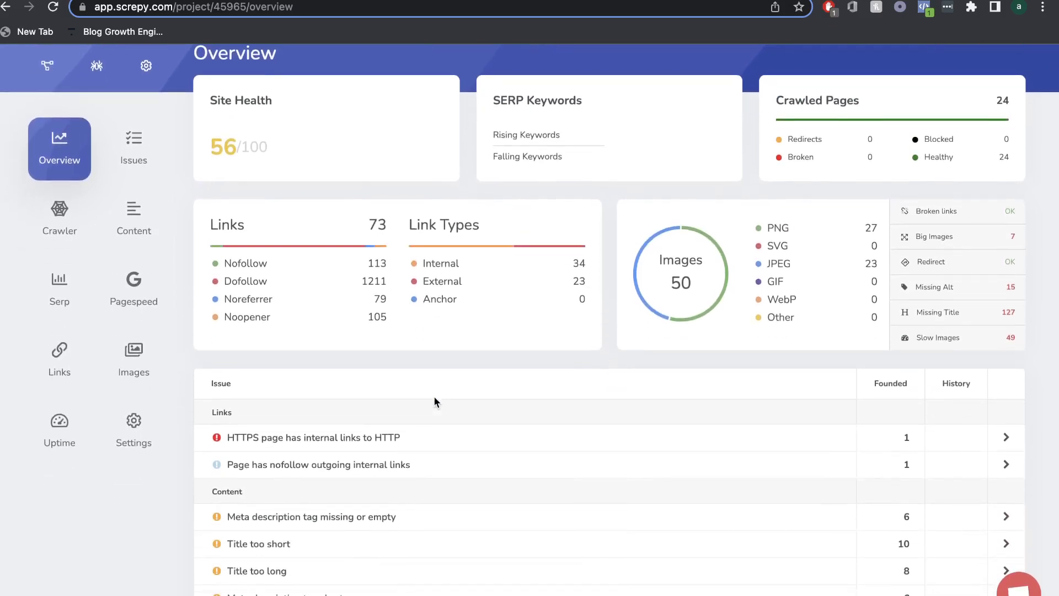
pyautogui.scroll(-5, 434, 395)
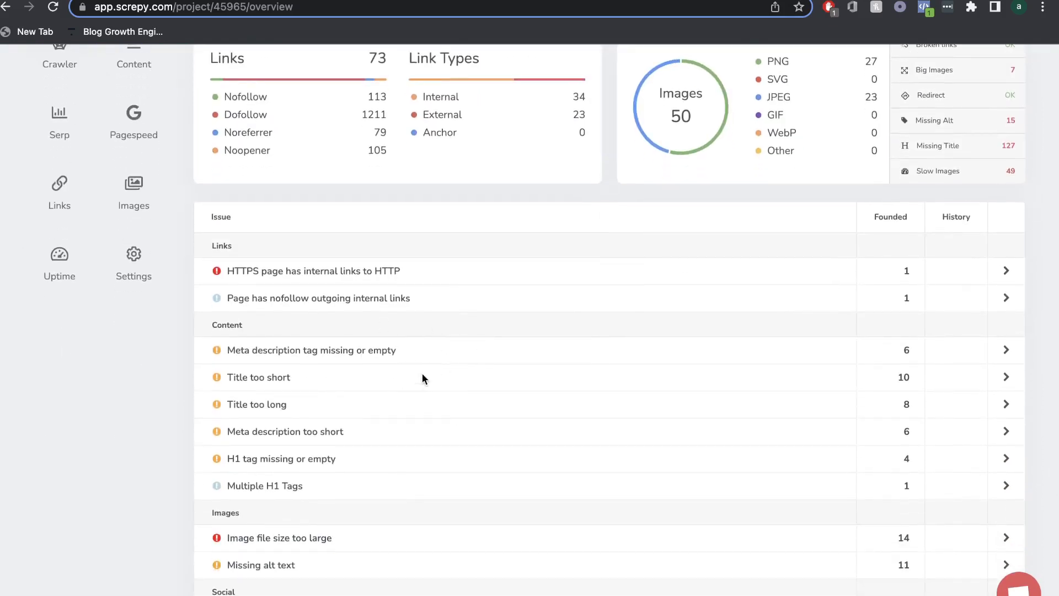
pyautogui.scroll(-1, 422, 373)
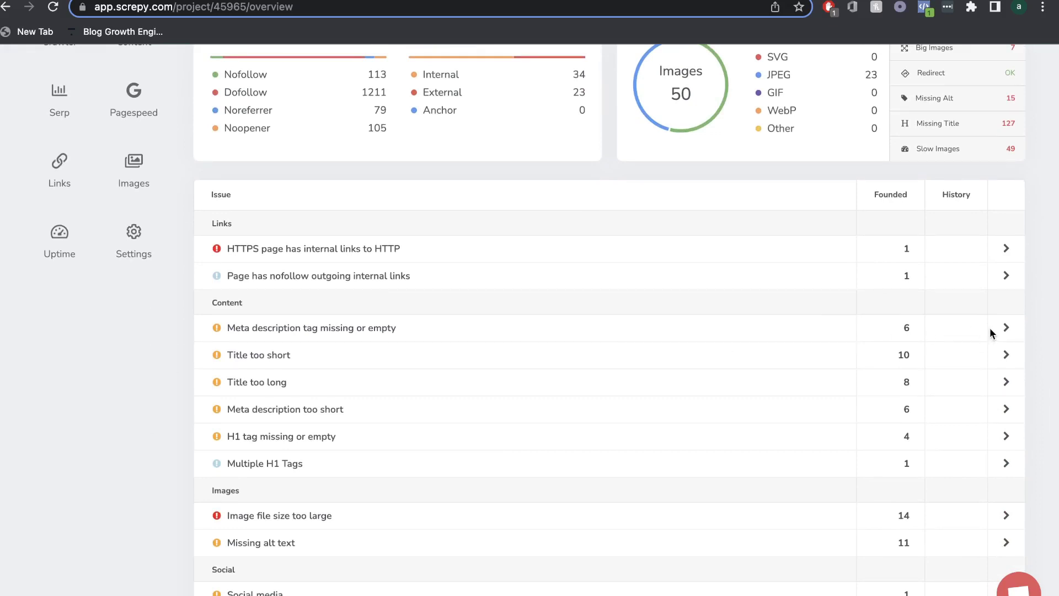
pyautogui.click(1007, 354)
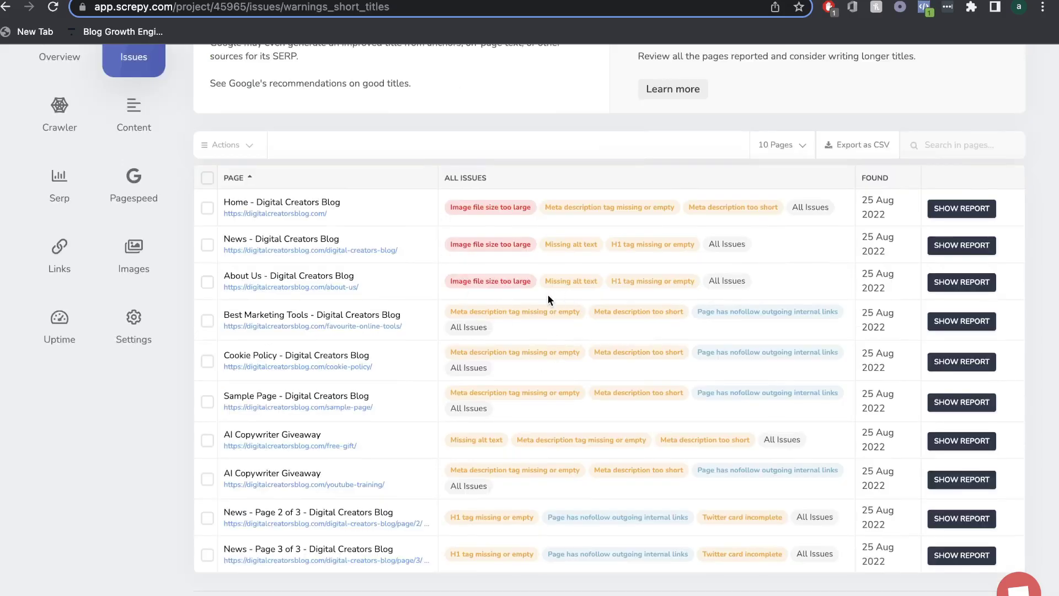
pyautogui.scroll(2, 547, 293)
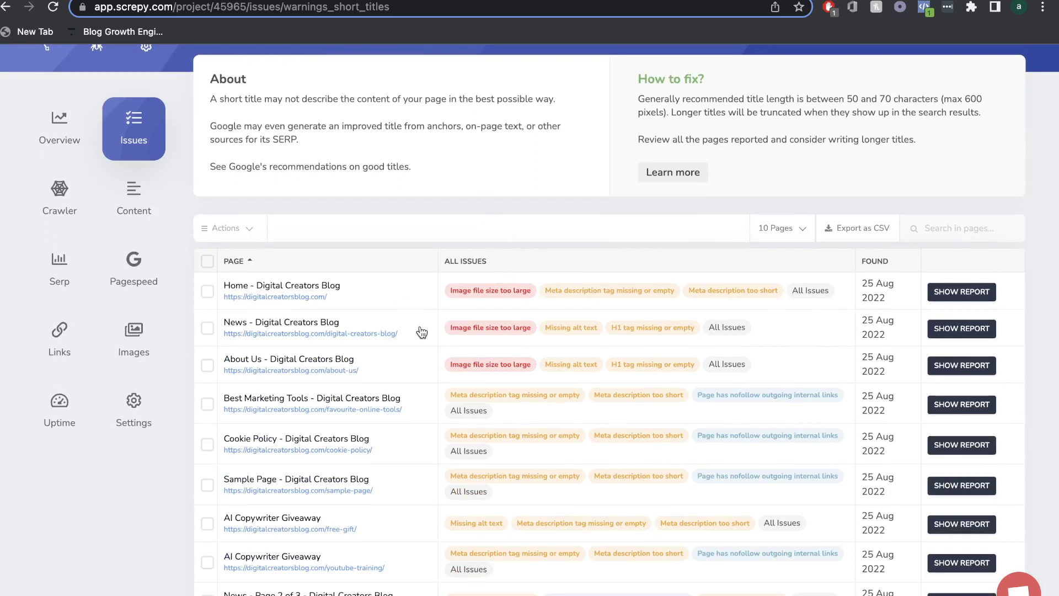
pyautogui.scroll(-1, 421, 331)
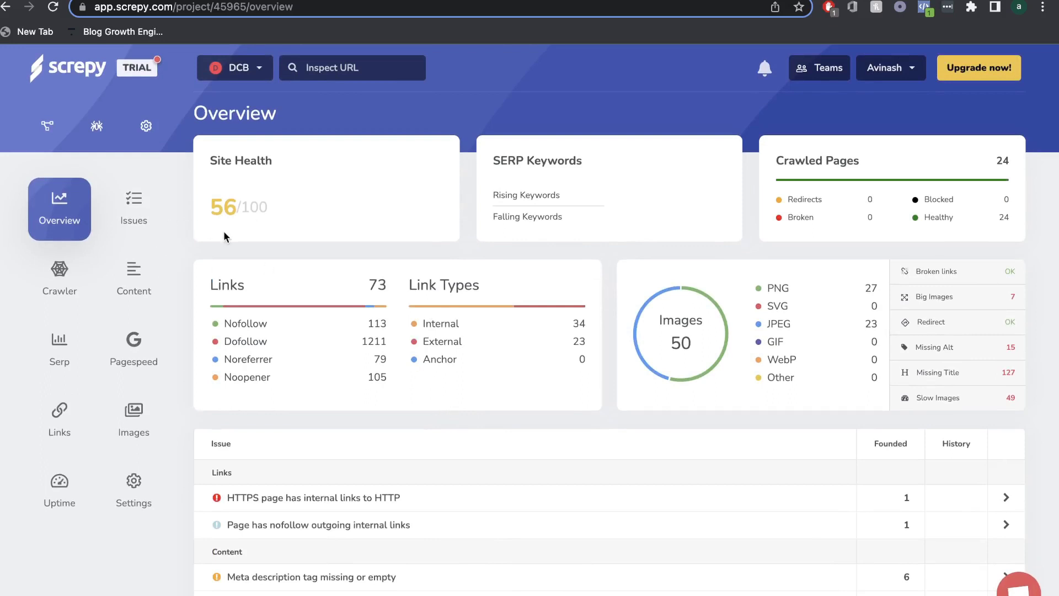
# - Filter Issues to errors, then notices, and open the Content Keywords report
pyautogui.scroll(-1, 145, 223)
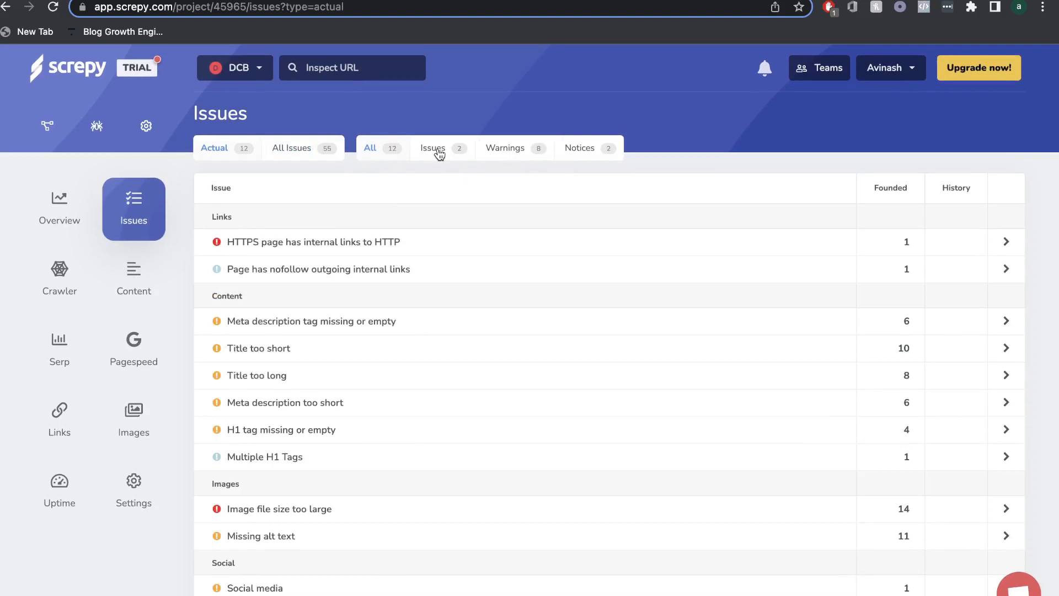
pyautogui.click(439, 154)
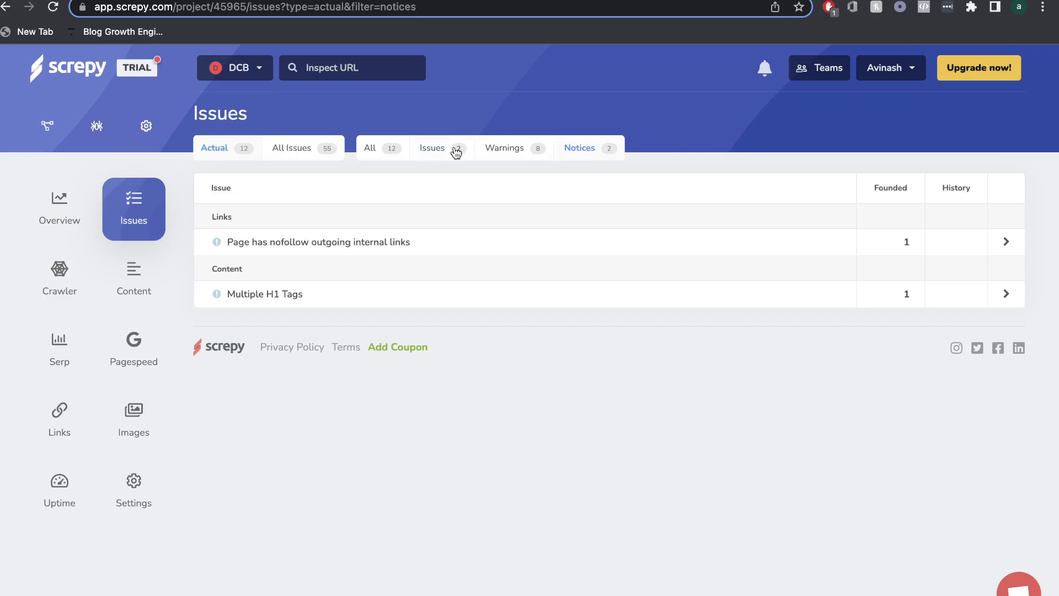
pyautogui.click(456, 153)
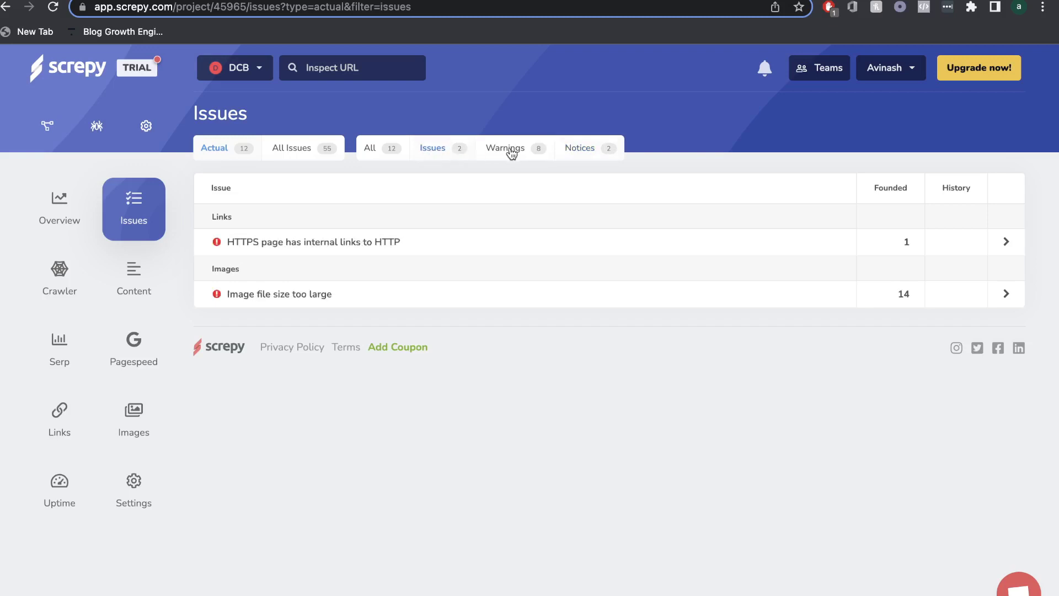
pyautogui.click(582, 159)
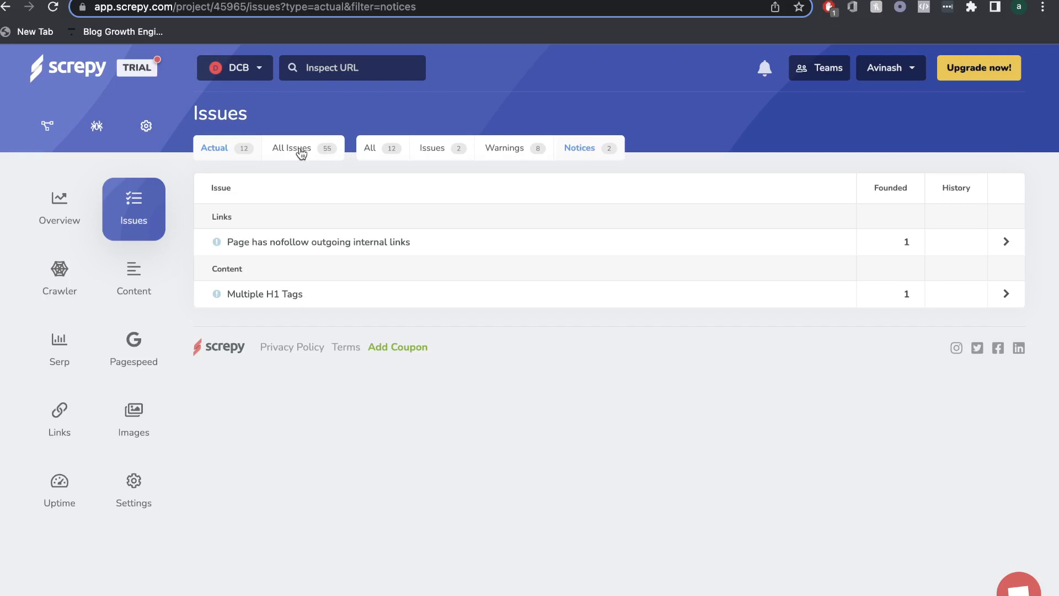
pyautogui.click(131, 278)
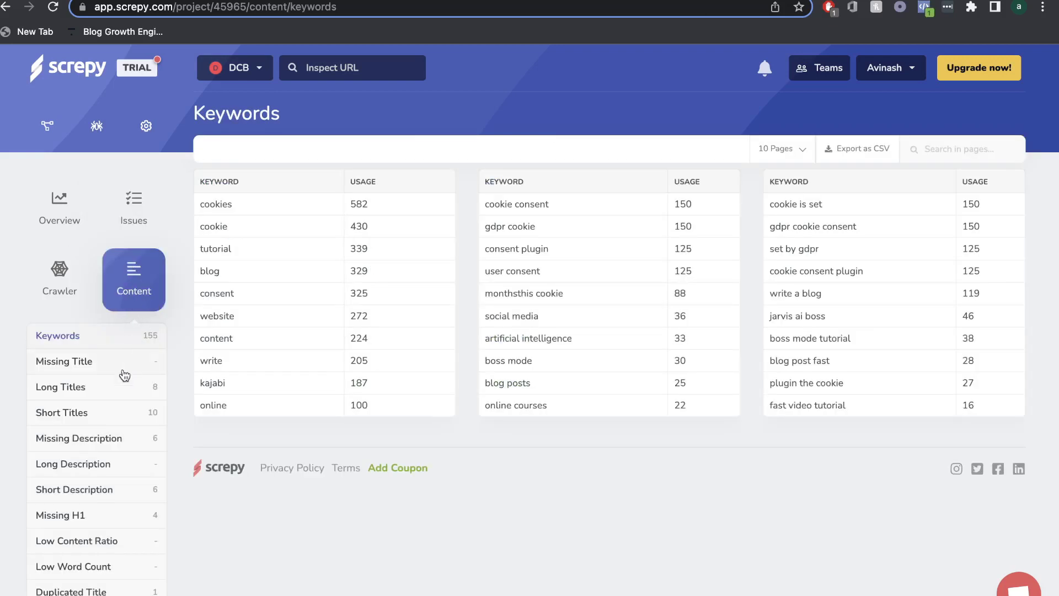
# - Open the Content Short Titles report listing 10 short, 8 long and 6 good titles
pyautogui.scroll(-1, 124, 375)
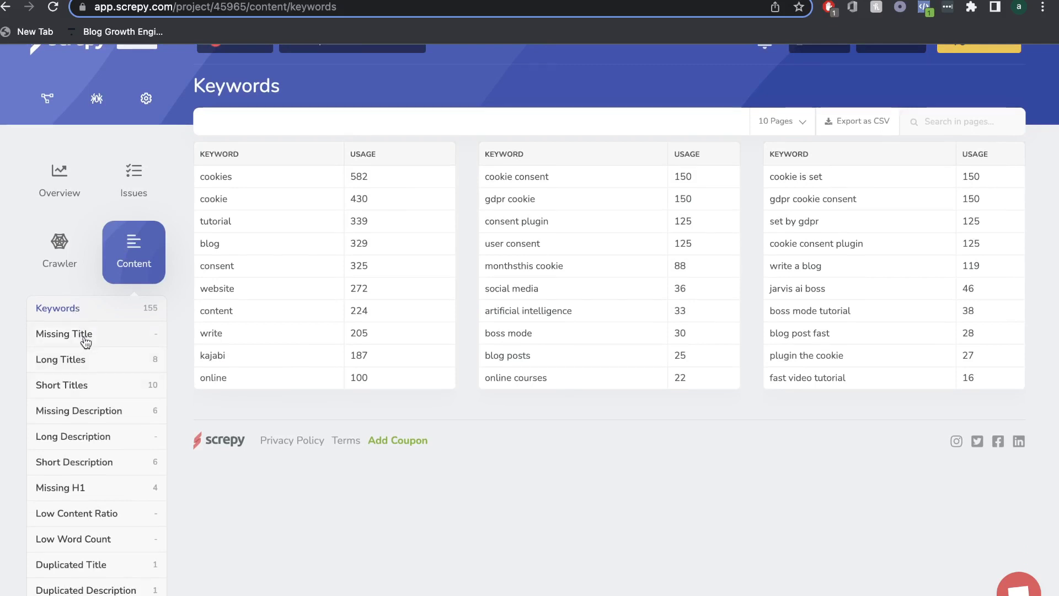
pyautogui.scroll(-1, 93, 401)
pyautogui.scroll(-1, 98, 436)
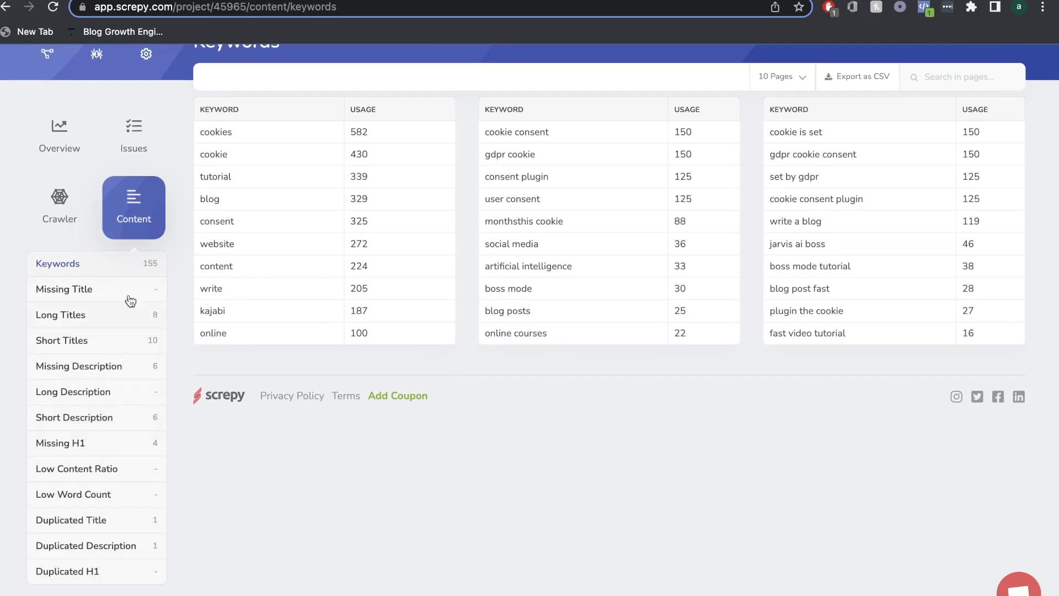
pyautogui.click(141, 340)
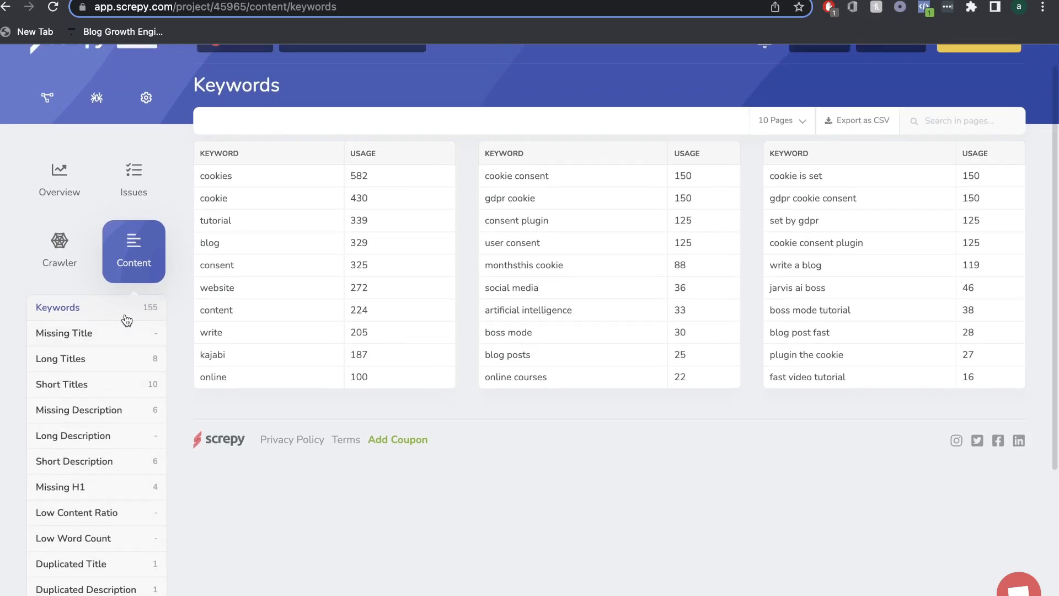
pyautogui.scroll(-1, 97, 422)
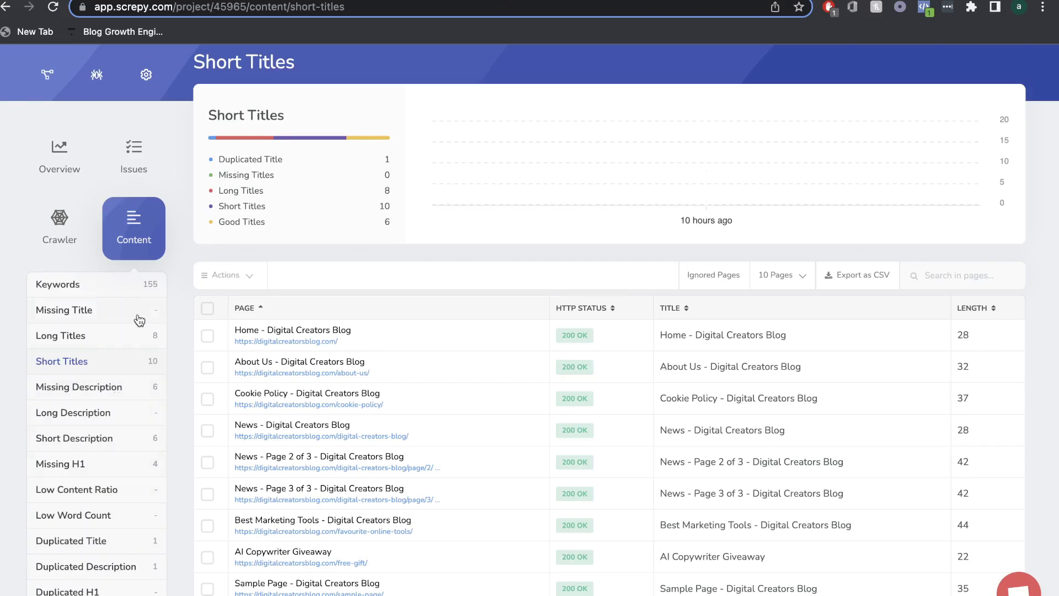
# - Open the Serp section's Rank Tracker to reach the Google Rank Results page
pyautogui.click(134, 243)
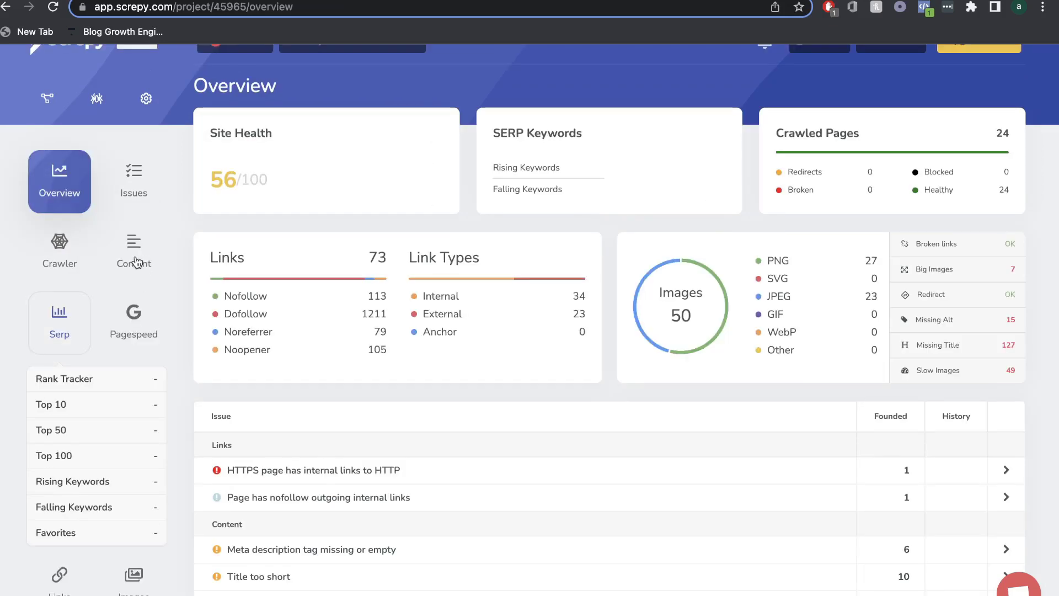
pyautogui.scroll(-1, 93, 293)
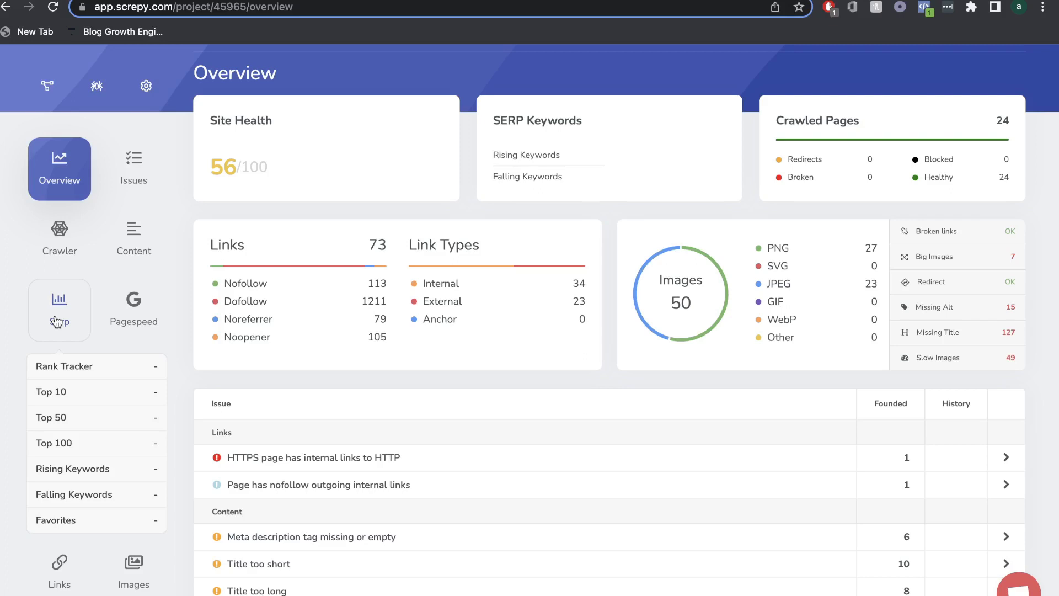
pyautogui.scroll(-1, 58, 322)
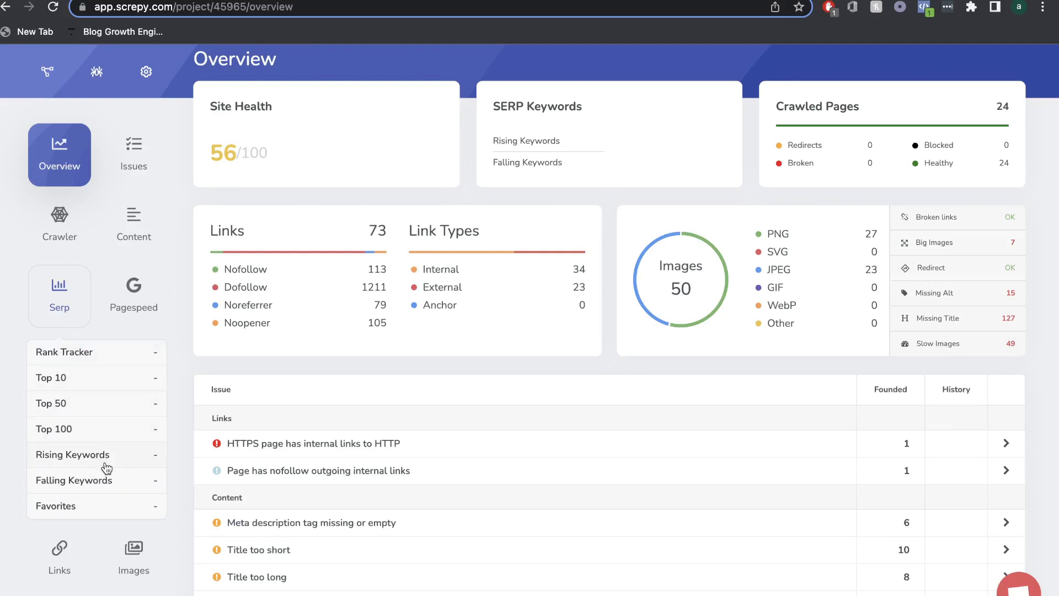
pyautogui.click(70, 355)
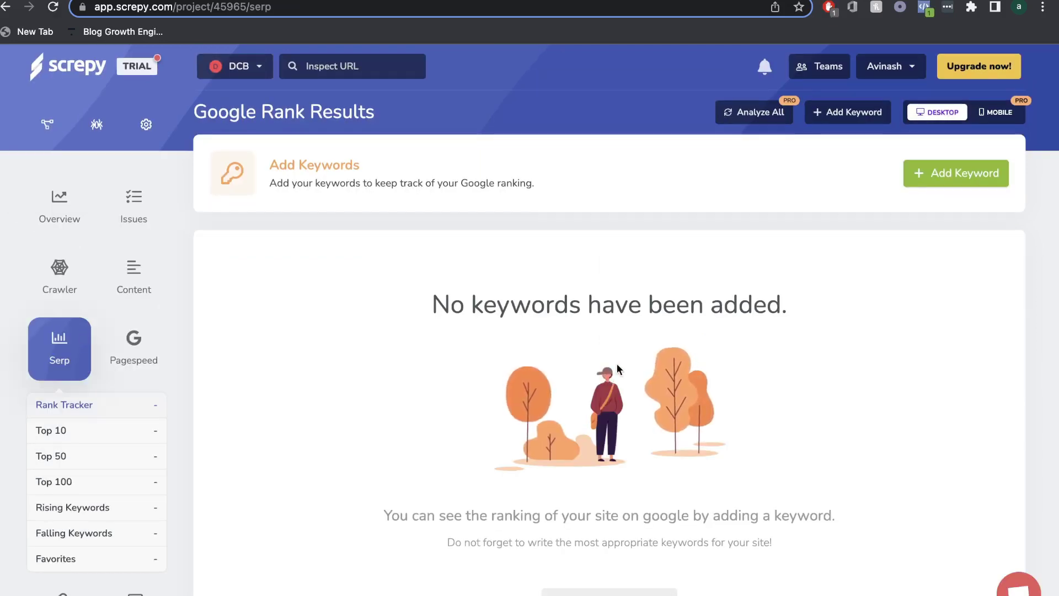
# - Add keywords Ai writer, best ai copywriter and jarvis ai, tracked for United States desktop
pyautogui.click(923, 174)
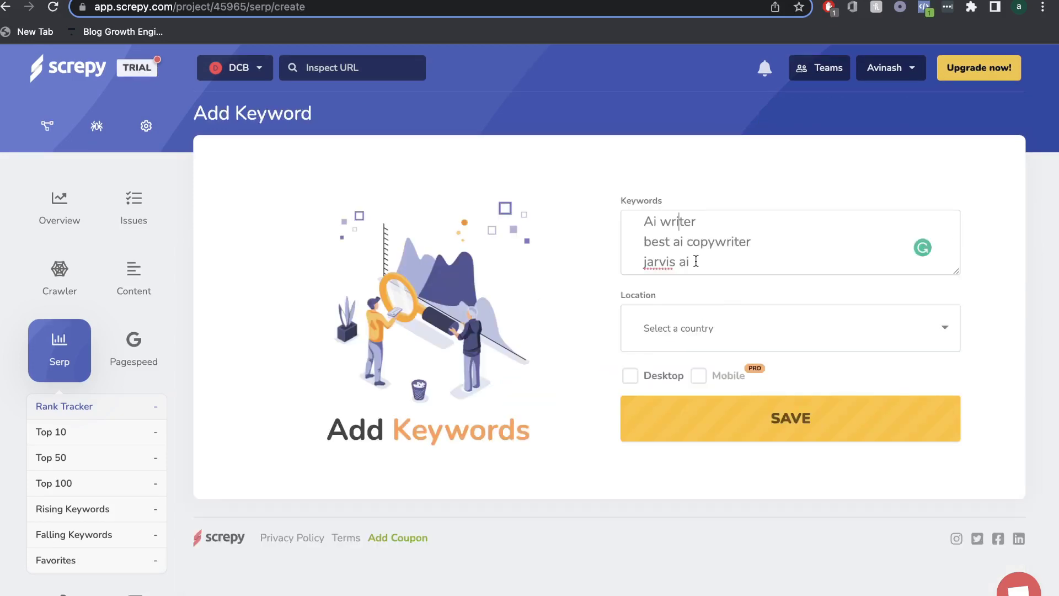
pyautogui.moveTo(695, 261); pyautogui.dragTo(636, 215)
pyautogui.click(694, 318)
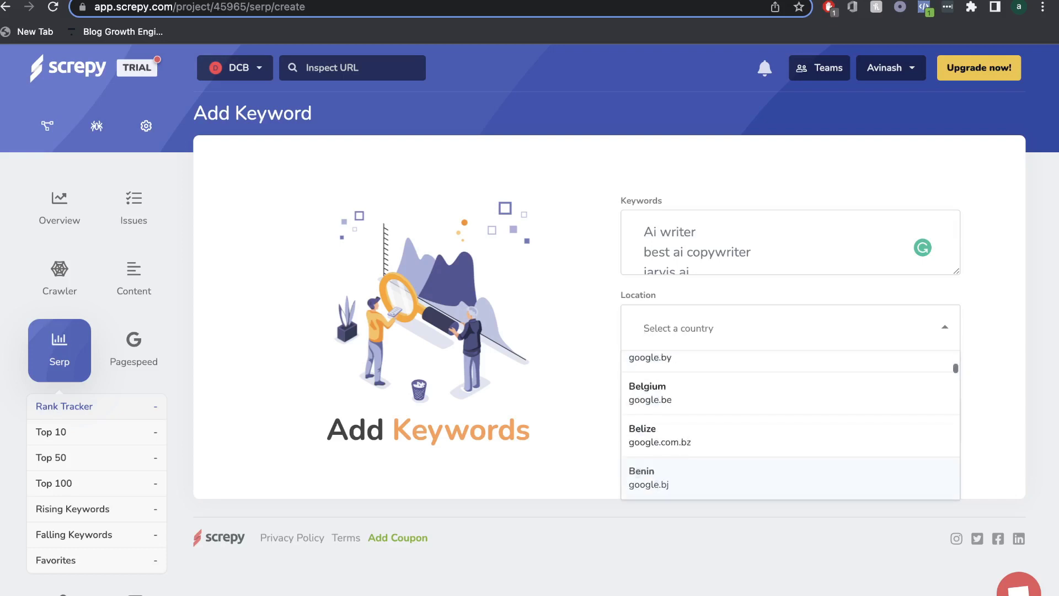
pyautogui.write('unite')
pyautogui.click(685, 371)
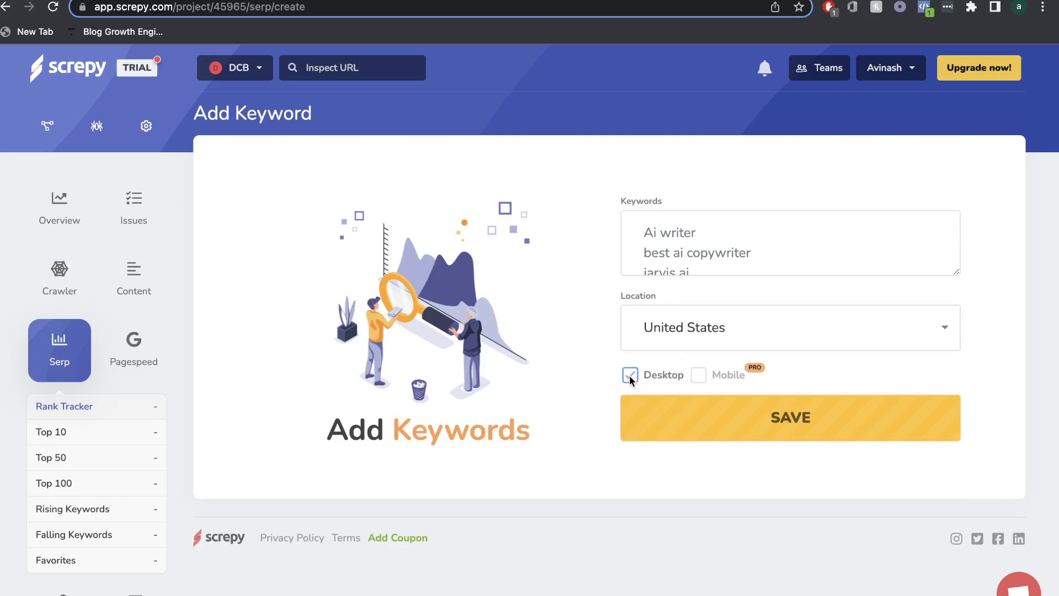
pyautogui.click(736, 406)
pyautogui.click(743, 408)
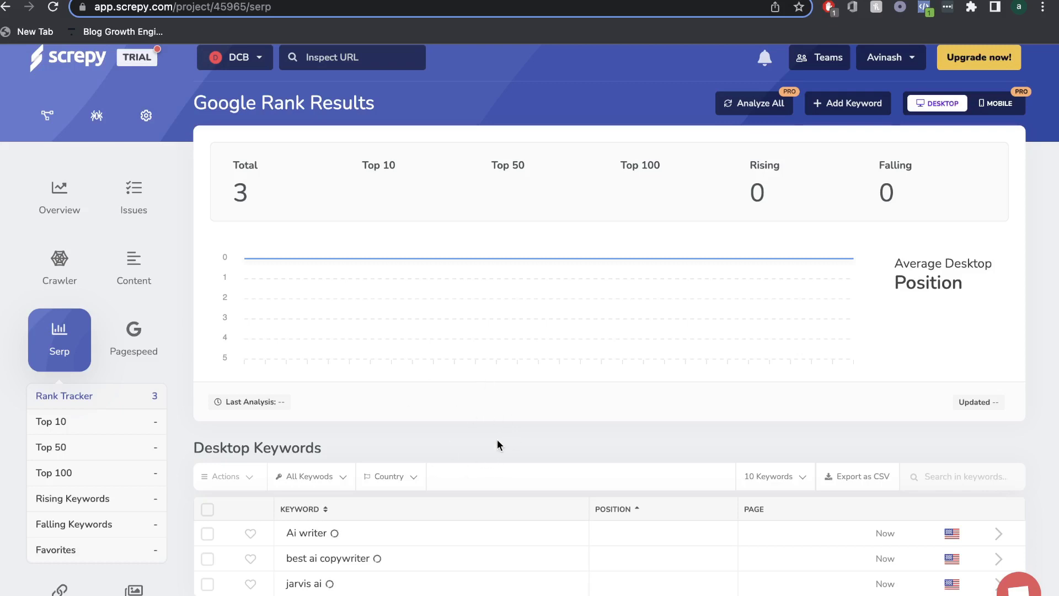
# - Open the Pagespeed Lighthouse tool for digitalcreatorsblog.com
pyautogui.click(151, 361)
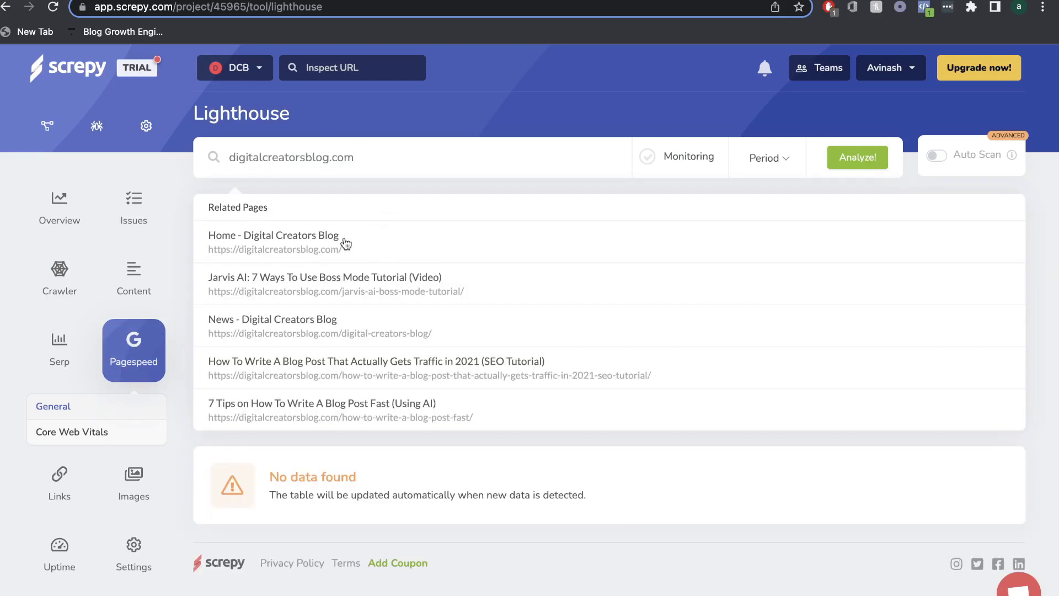
pyautogui.press('Return')
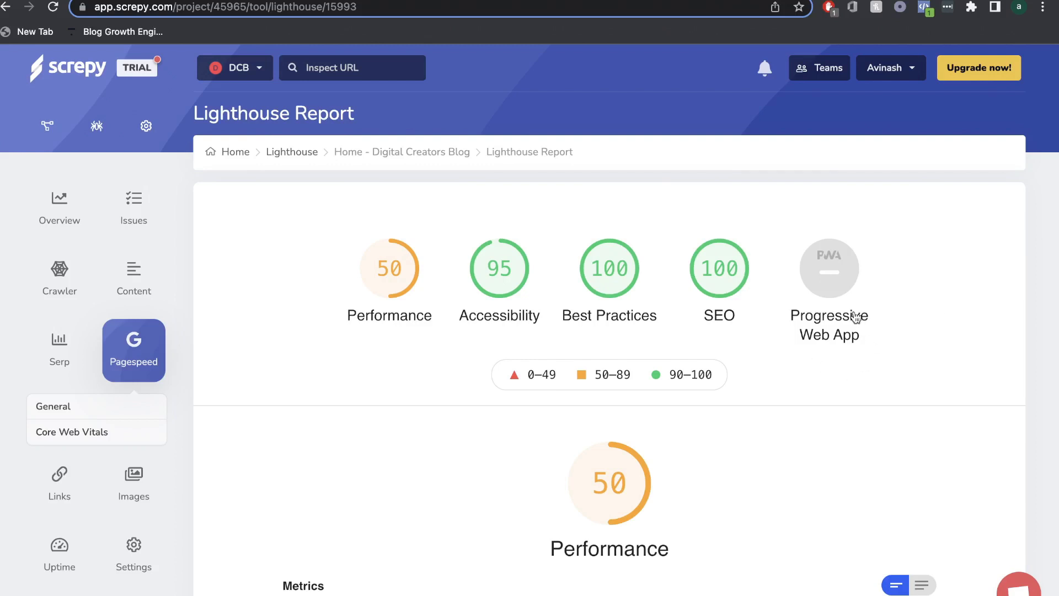
pyautogui.scroll(-1, 905, 295)
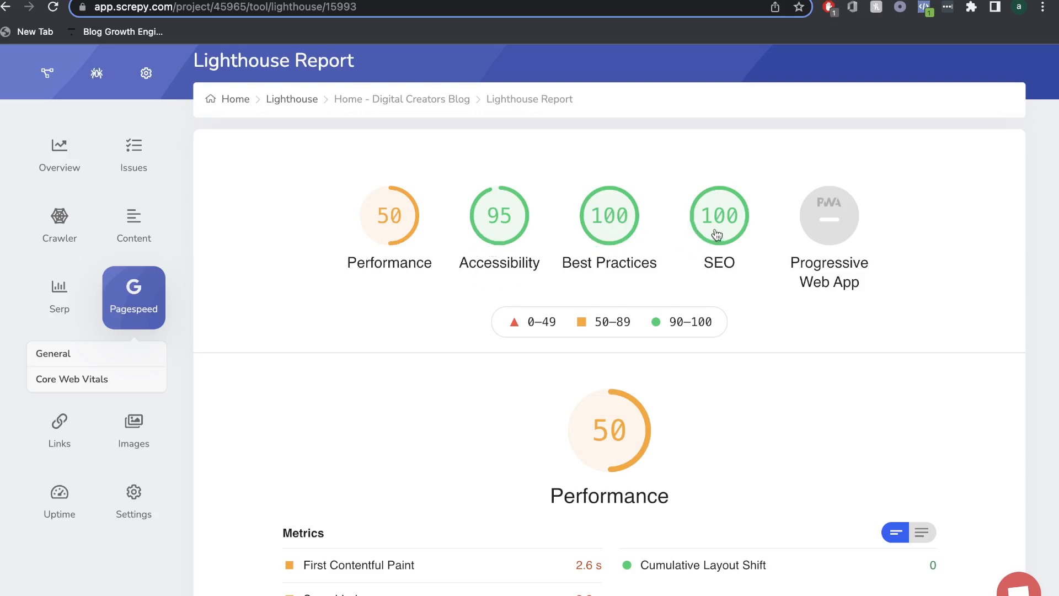
pyautogui.scroll(-4, 735, 255)
pyautogui.scroll(4, 736, 255)
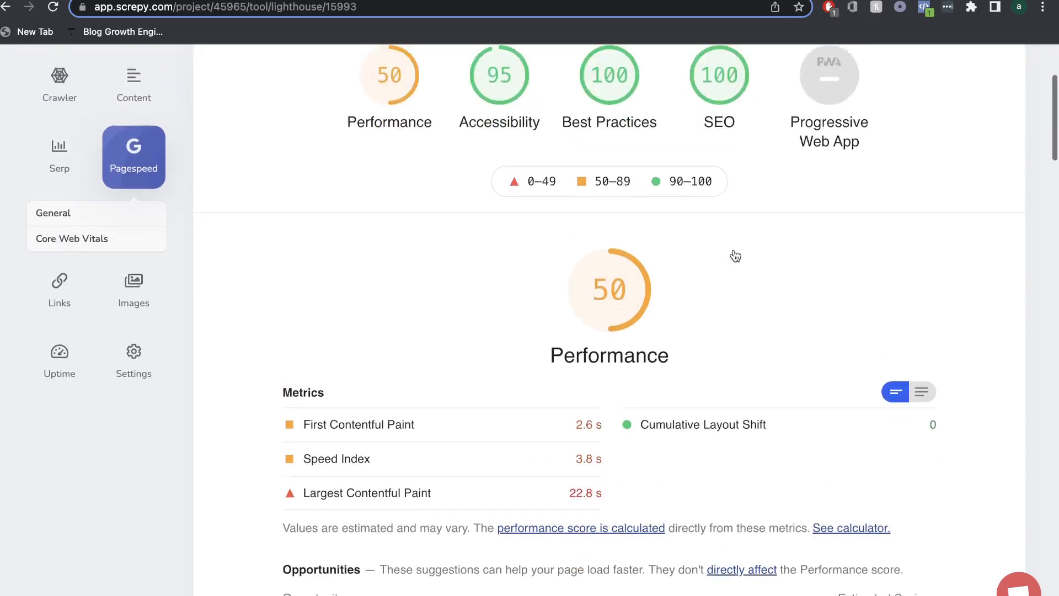
pyautogui.scroll(-4, 518, 342)
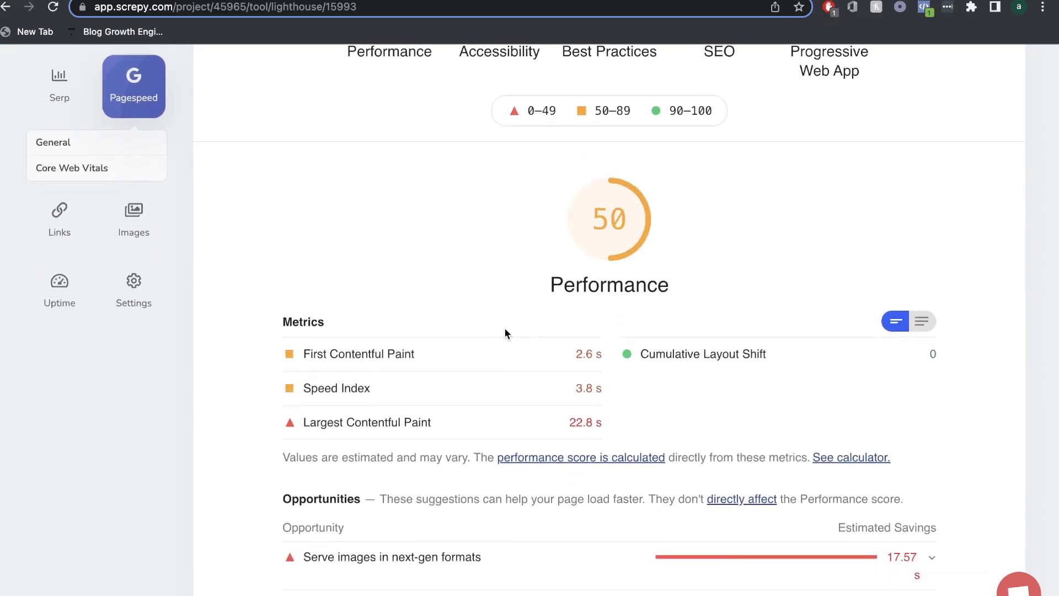
pyautogui.scroll(1, 504, 331)
pyautogui.scroll(-2, 504, 331)
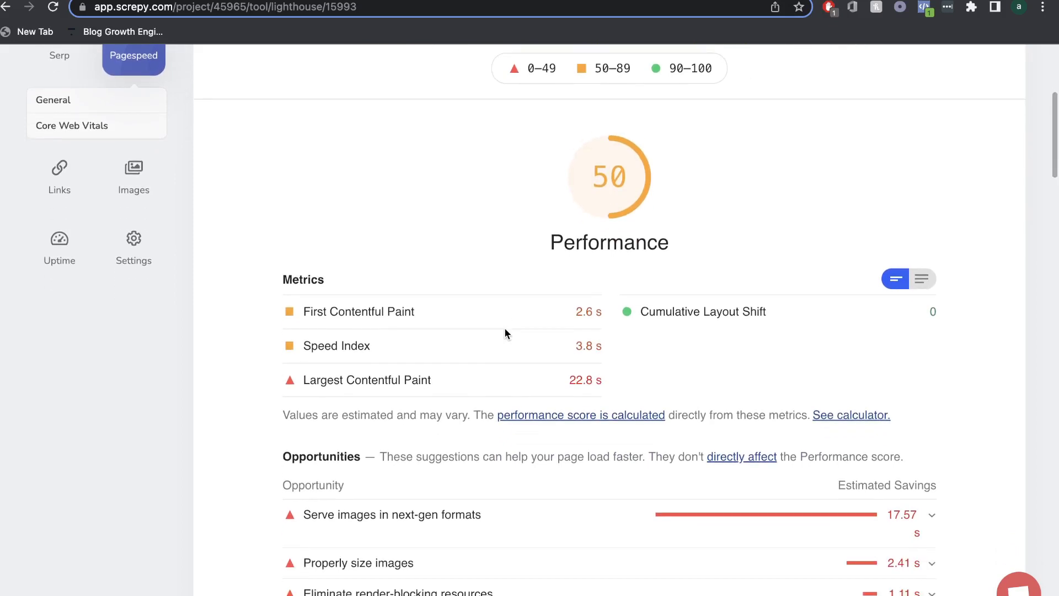
pyautogui.scroll(-1, 505, 331)
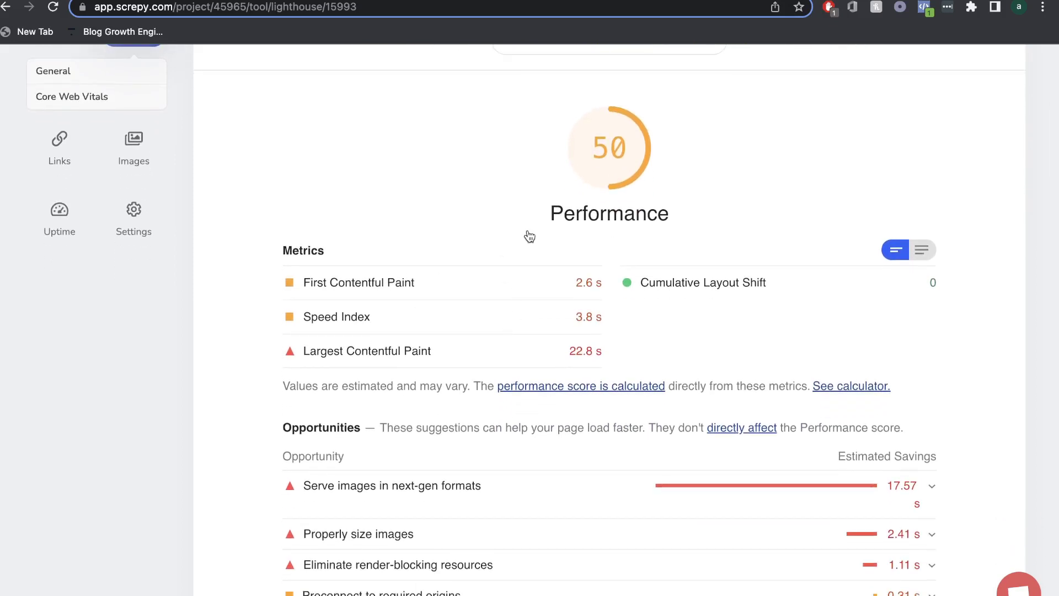
pyautogui.scroll(-1, 527, 234)
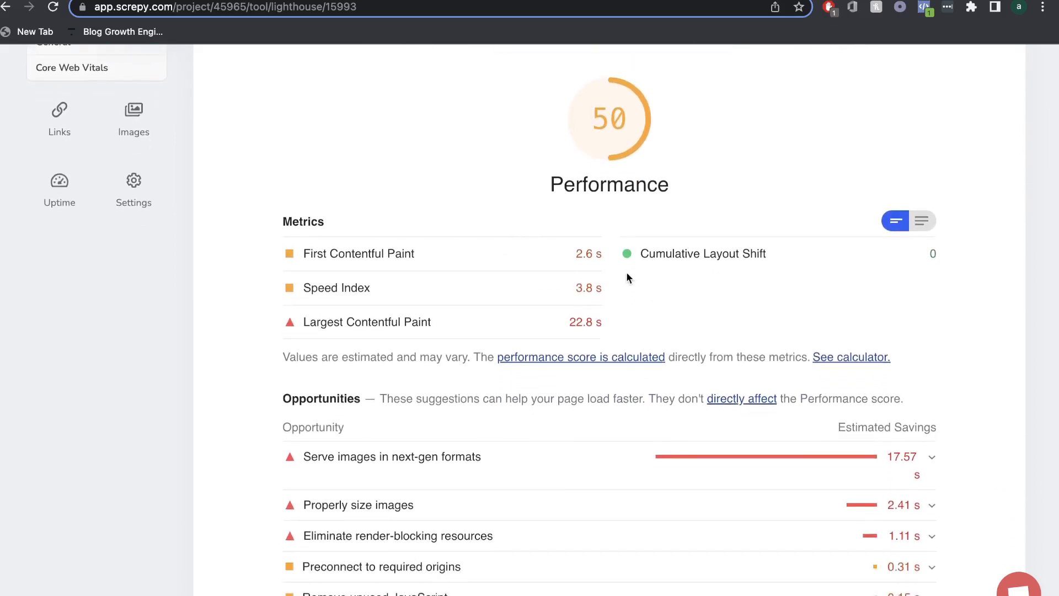
pyautogui.scroll(-1, 621, 321)
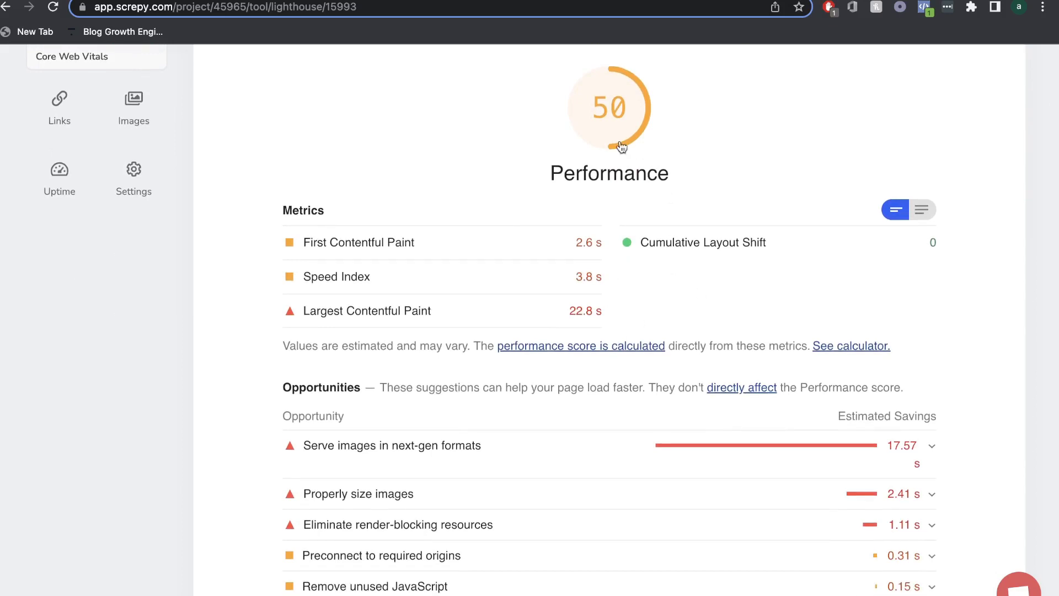
pyautogui.scroll(2, 621, 147)
pyautogui.scroll(-3, 612, 199)
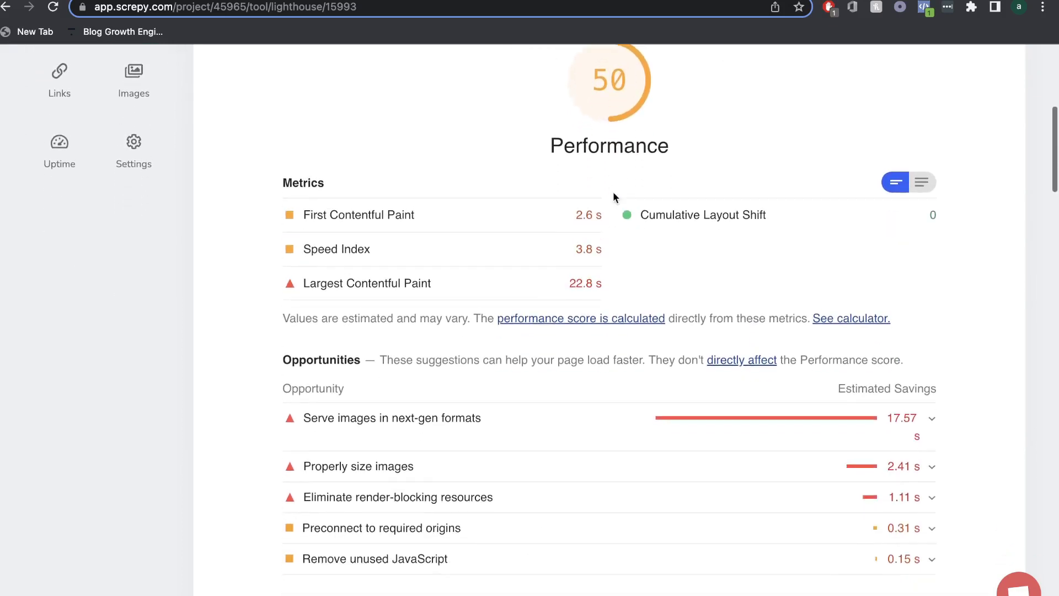
pyautogui.scroll(-2, 646, 331)
pyautogui.scroll(-1, 793, 369)
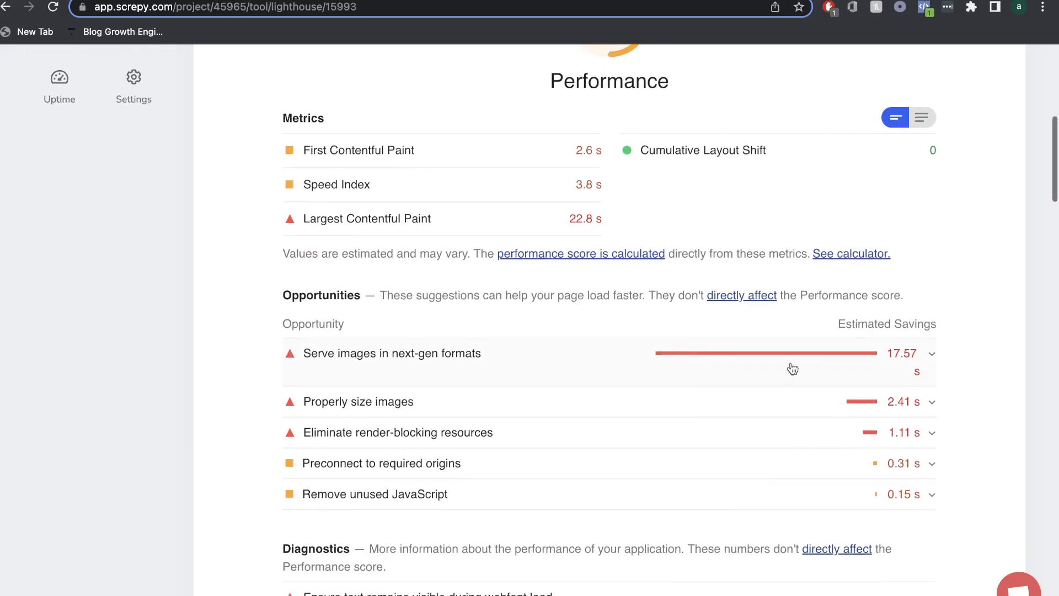
pyautogui.scroll(3, 728, 298)
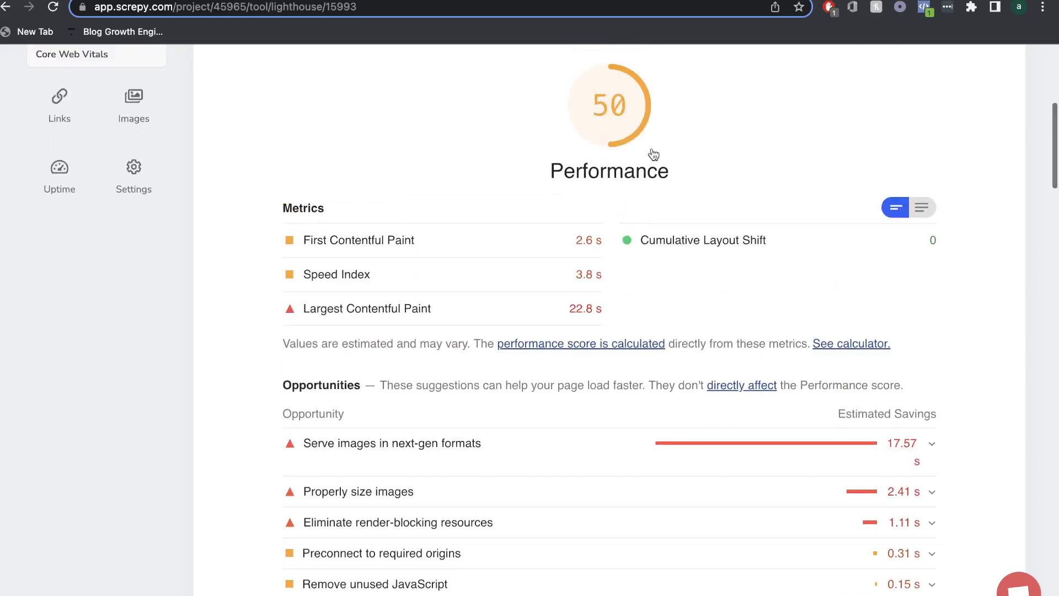
# - Review the Links report (34 internal, 23 external, 1211 dofollow), then list internal and dofollow links
pyautogui.scroll(10, 110, 276)
pyautogui.click(76, 426)
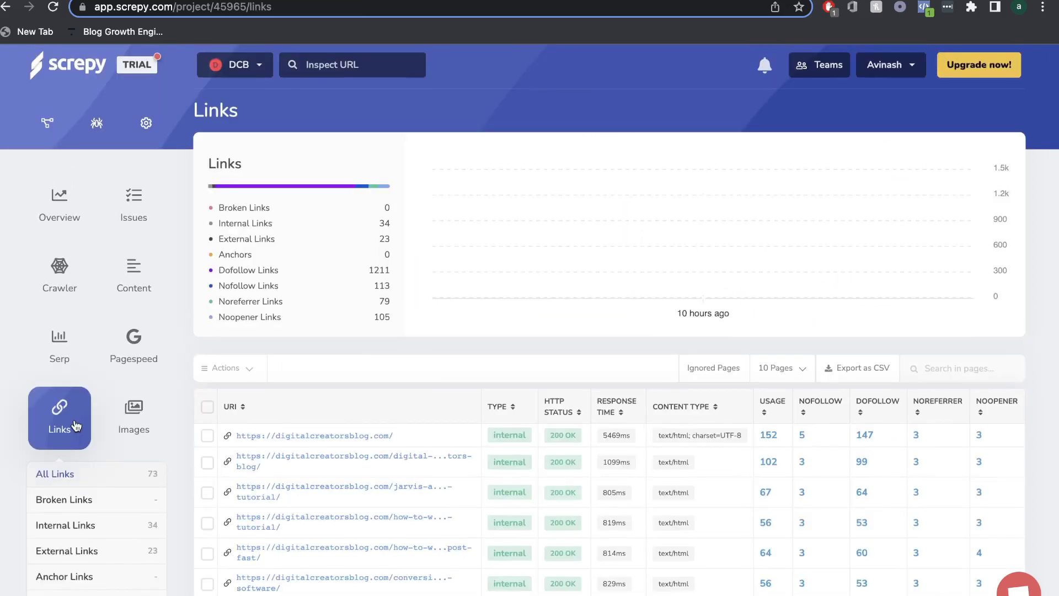
pyautogui.scroll(-1, 66, 425)
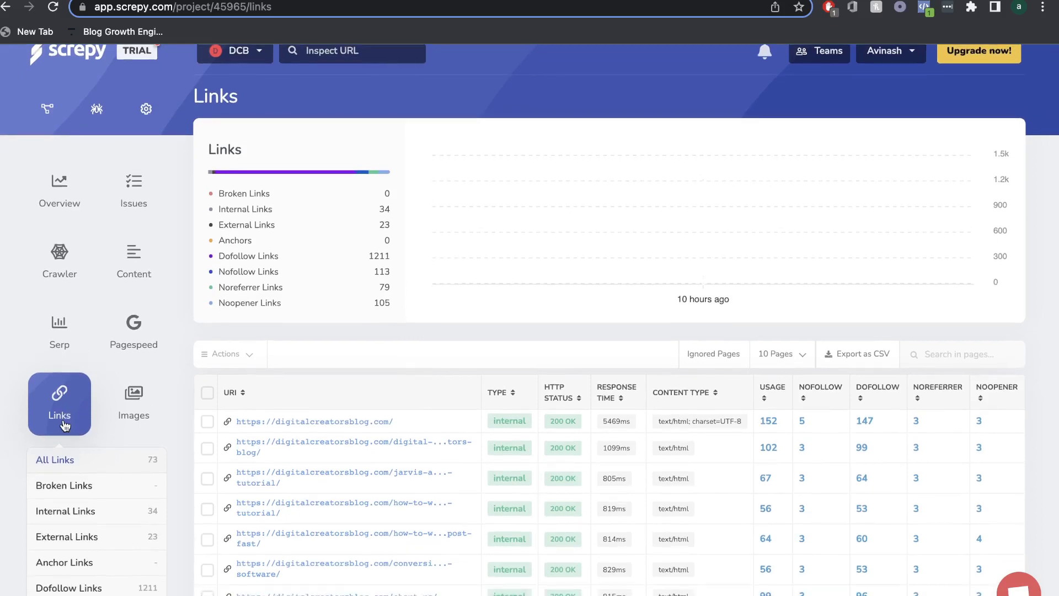
pyautogui.scroll(1, 251, 237)
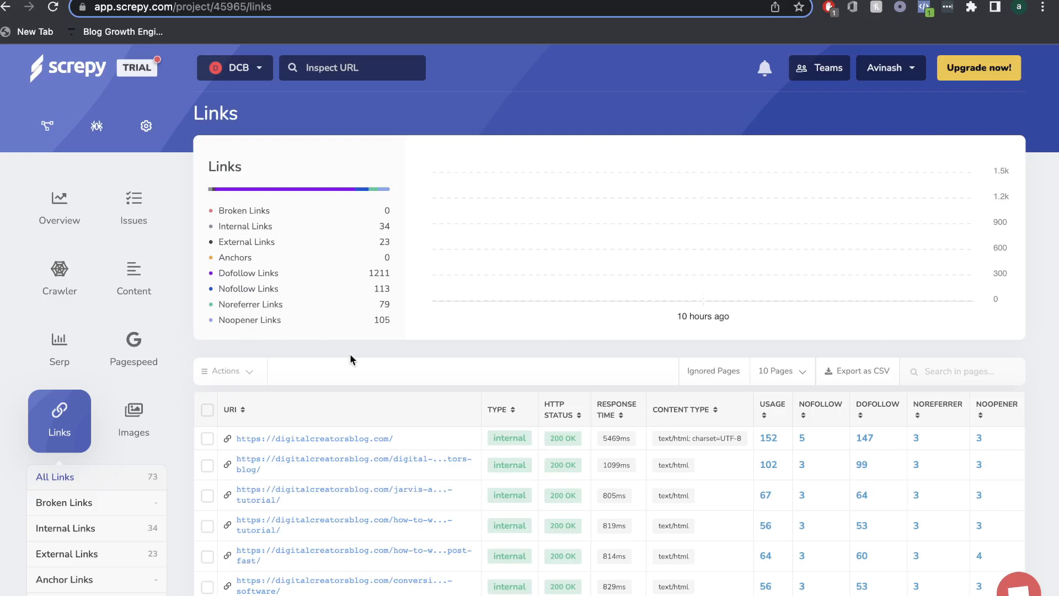
pyautogui.scroll(-2, 350, 359)
pyautogui.scroll(-3, 420, 349)
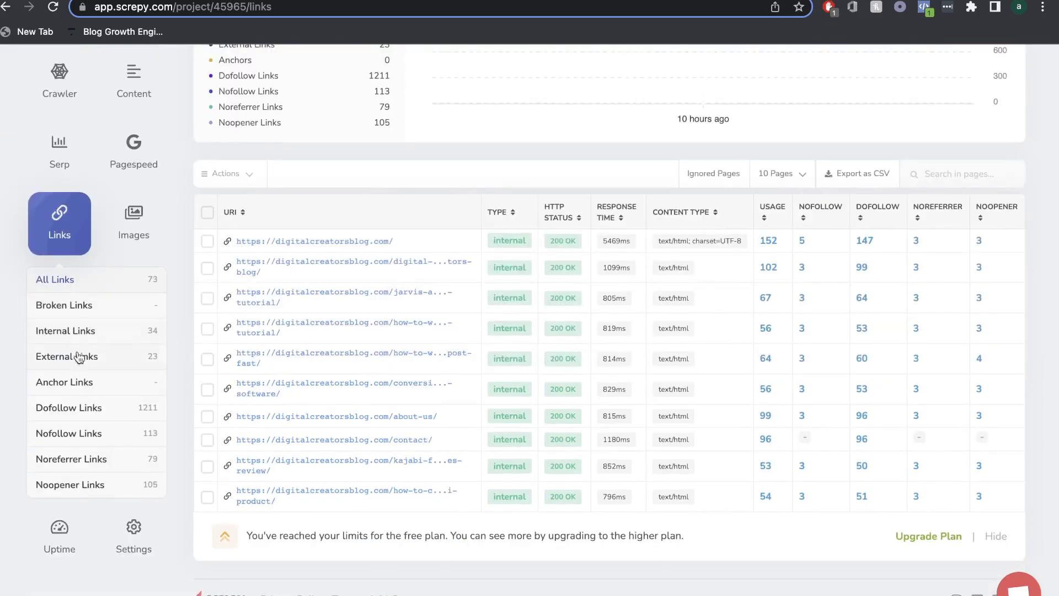
pyautogui.click(80, 334)
pyautogui.scroll(-2, 88, 450)
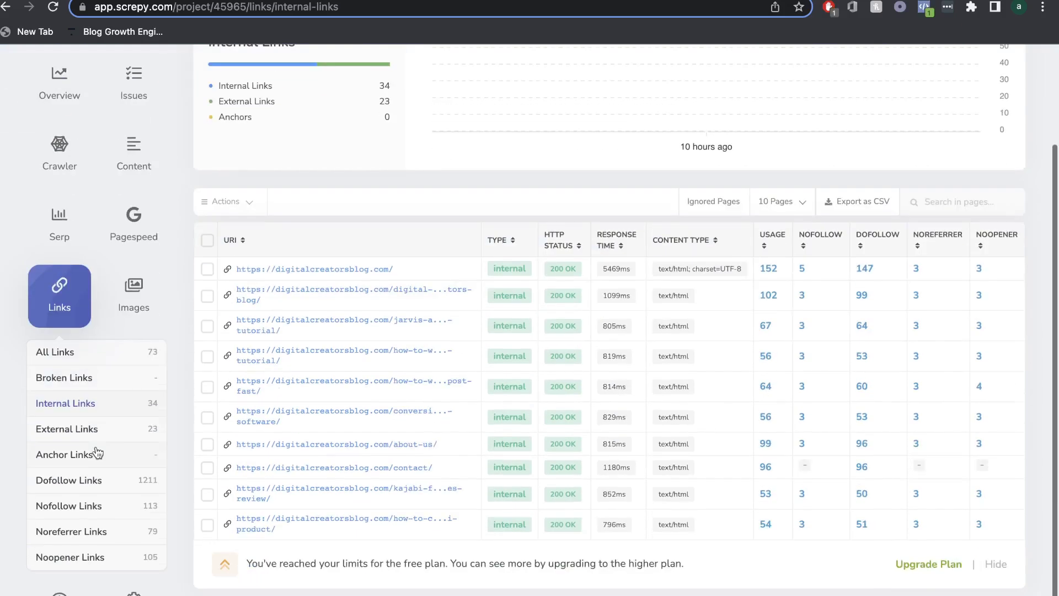
pyautogui.click(88, 485)
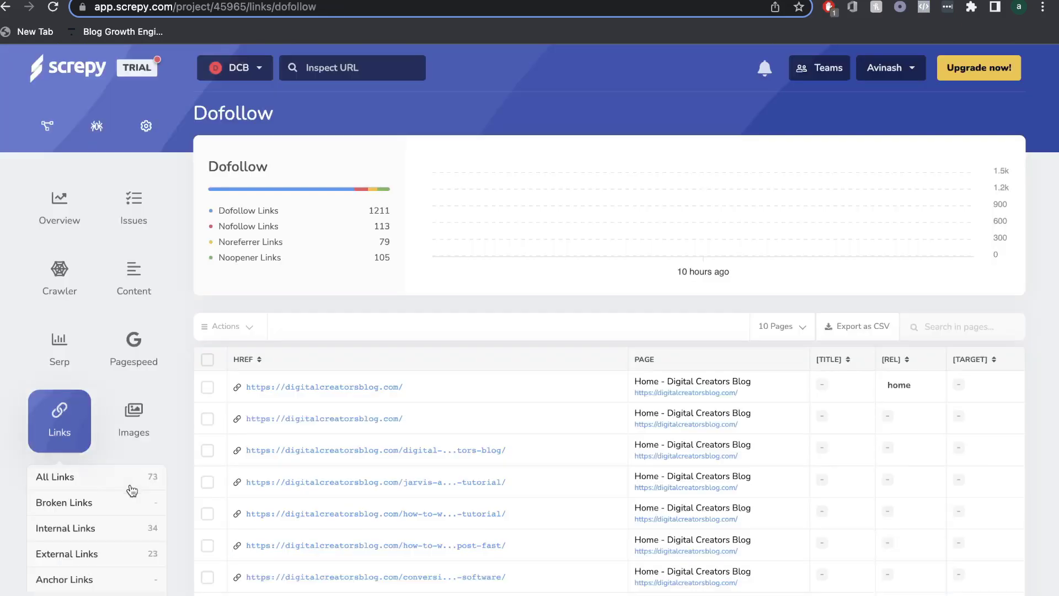
# - Review the Uptime report, highlighting its 0.79s average response time and 100% uptime figures
pyautogui.click(138, 417)
pyautogui.scroll(-1, 139, 419)
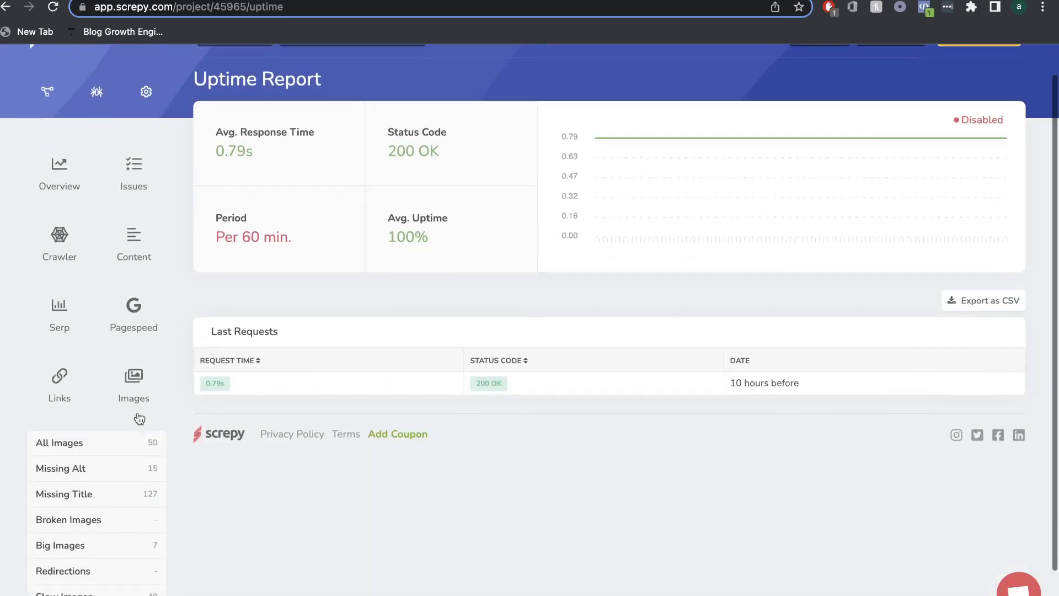
pyautogui.scroll(-1, 139, 419)
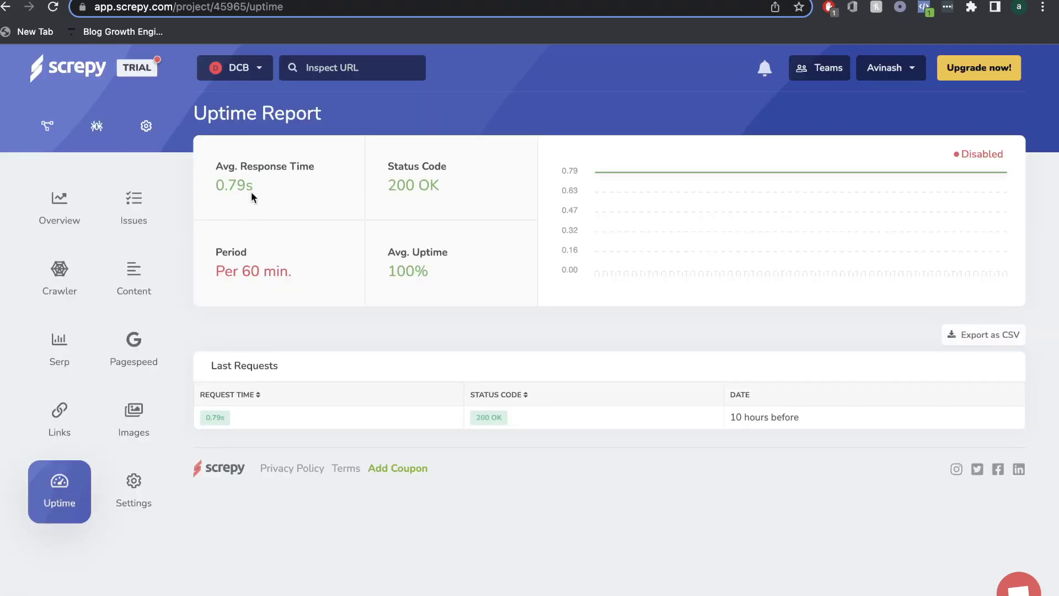
pyautogui.tripleClick(256, 174)
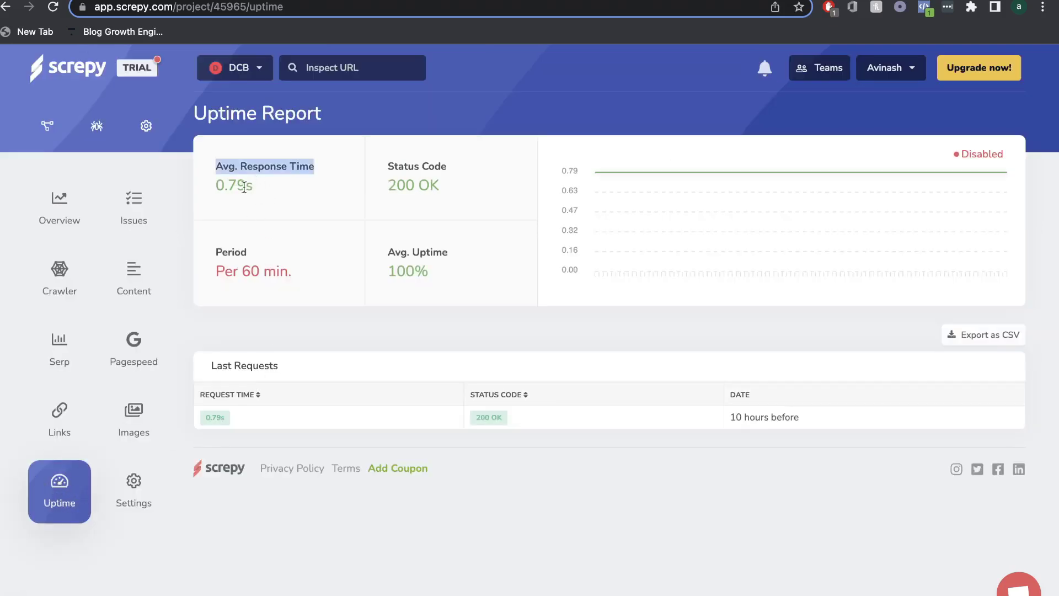
pyautogui.moveTo(406, 270); pyautogui.dragTo(366, 251)
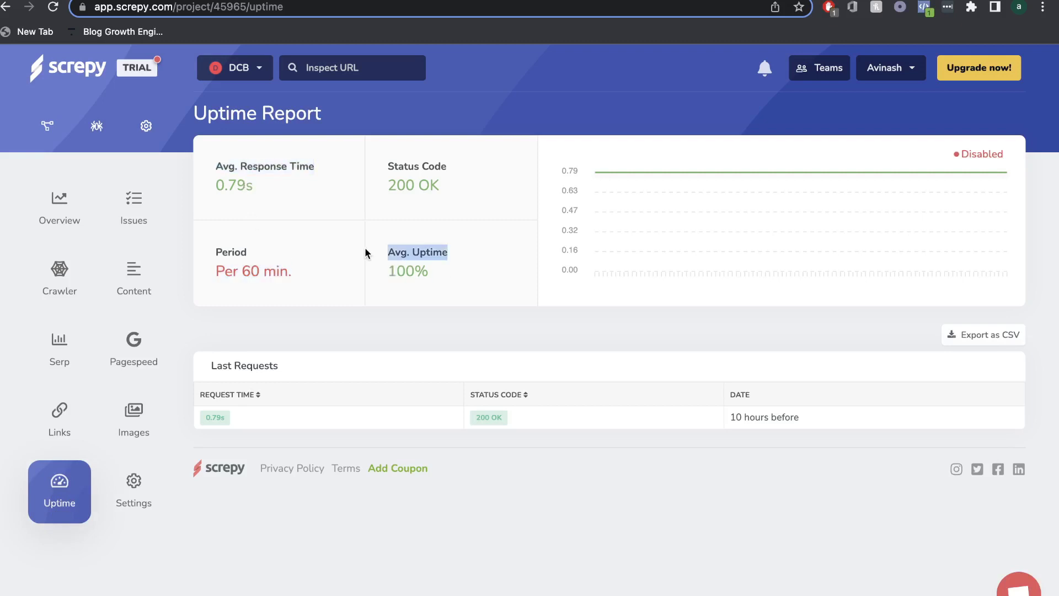
pyautogui.click(411, 267)
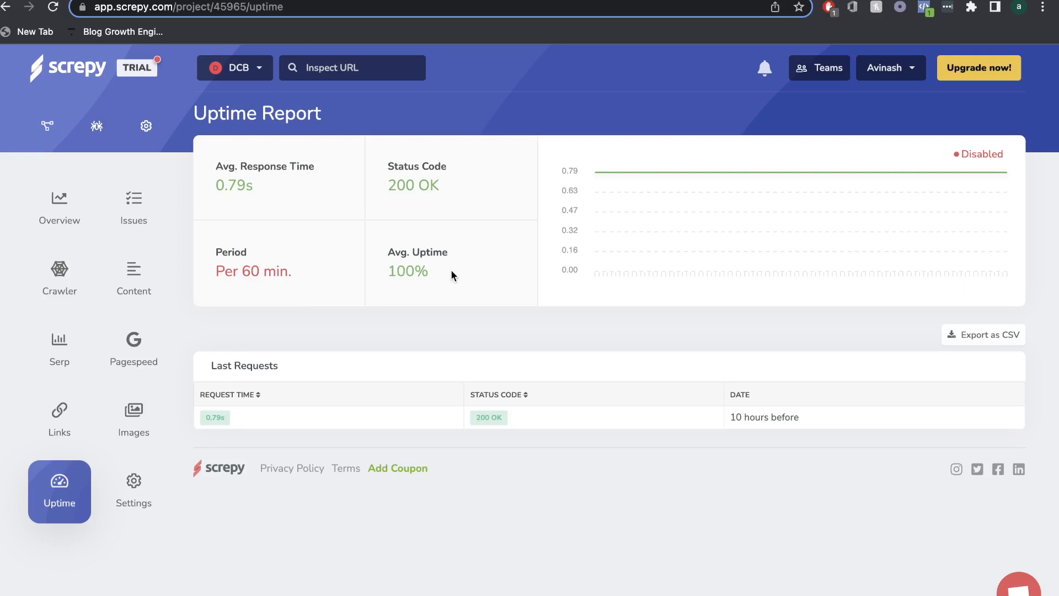
pyautogui.moveTo(451, 270); pyautogui.dragTo(298, 187)
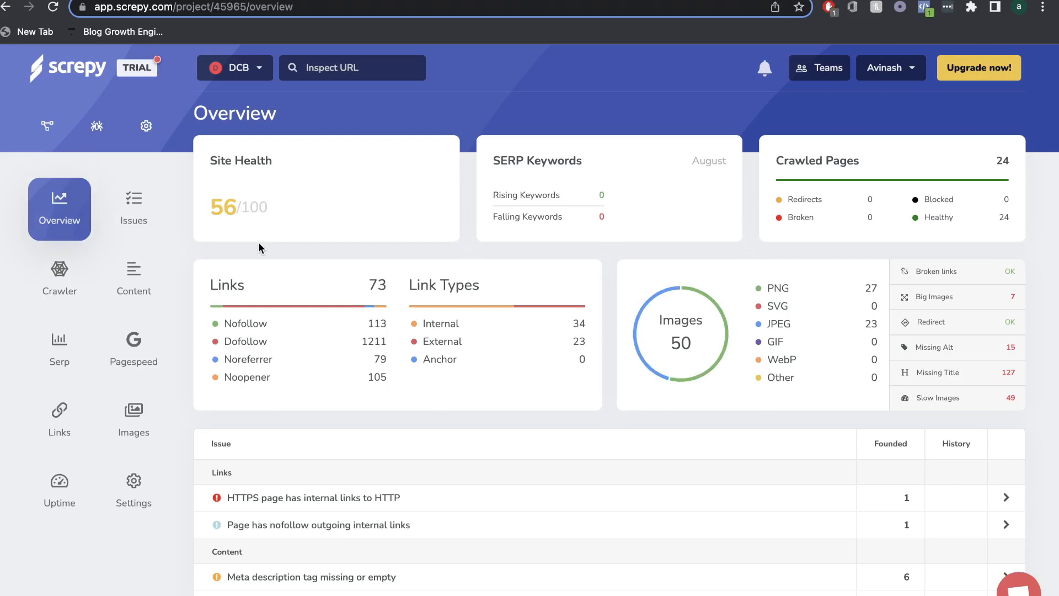
# - Switch from the Overview to the AppSumo tab showing Screpy's $49 lifetime deal
pyautogui.scroll(-1, 480, 400)
pyautogui.scroll(1, 480, 395)
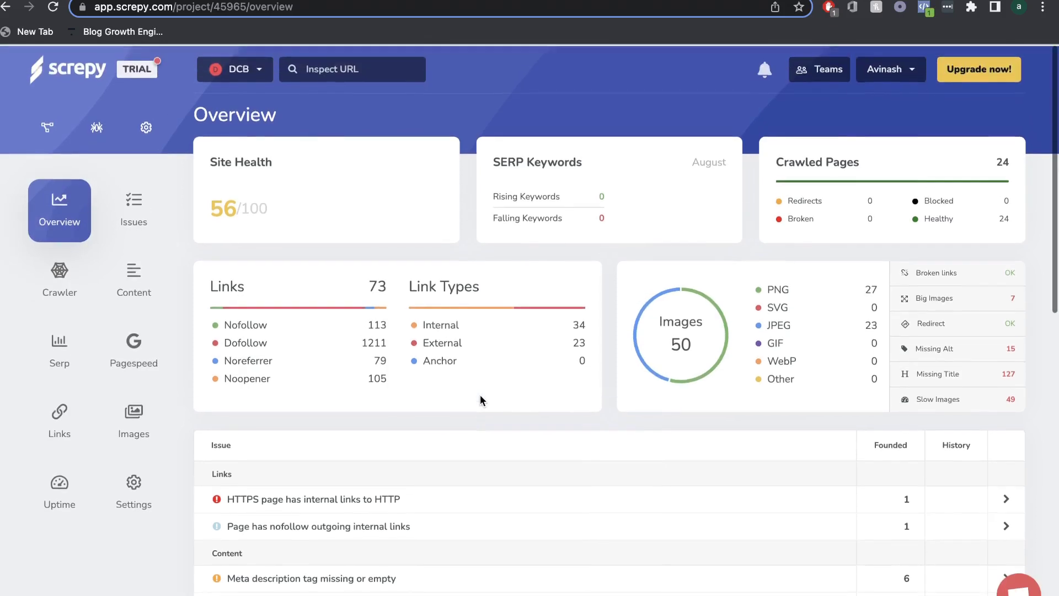
pyautogui.scroll(-2, 499, 447)
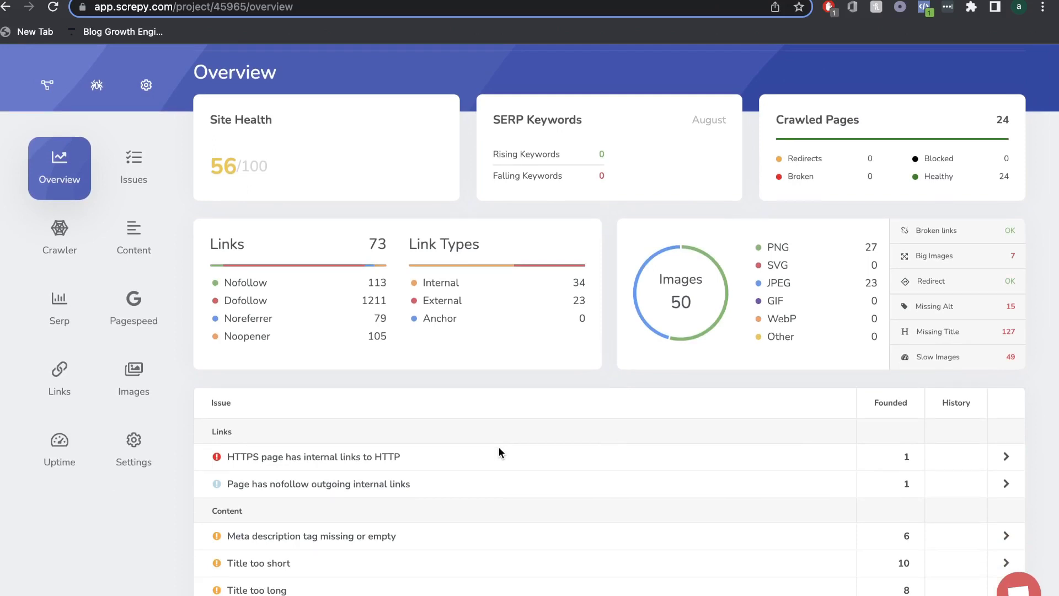
pyautogui.hotkey('ctrl', 'Tab')
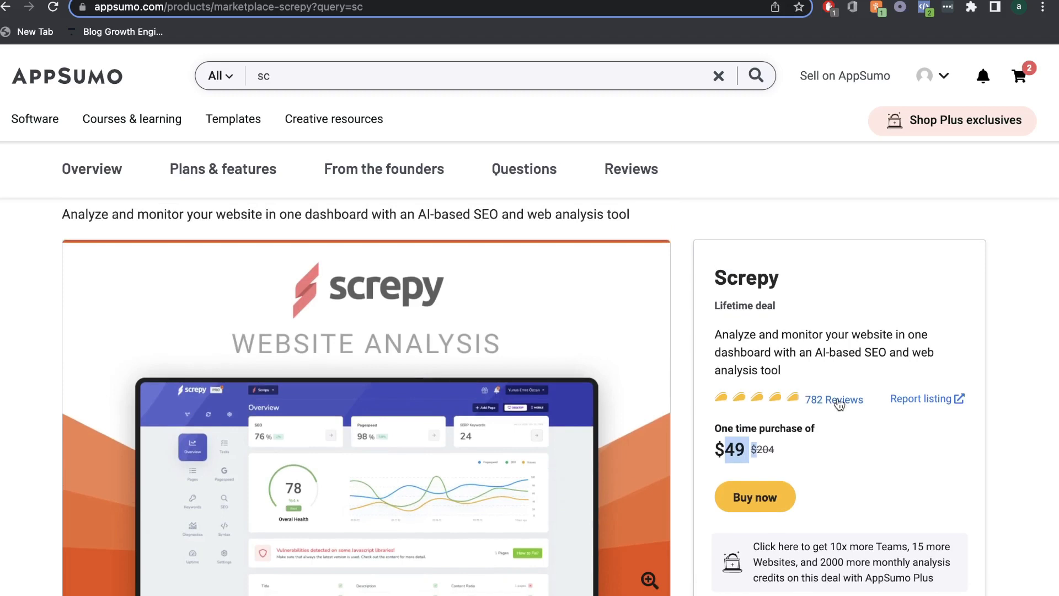
pyautogui.scroll(-1, 764, 370)
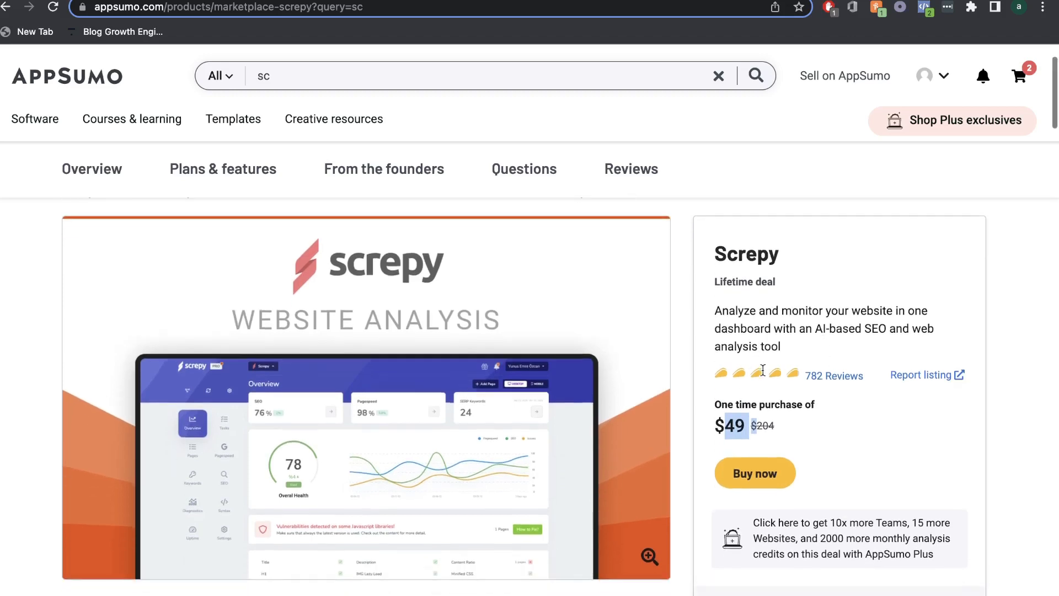
pyautogui.click(846, 413)
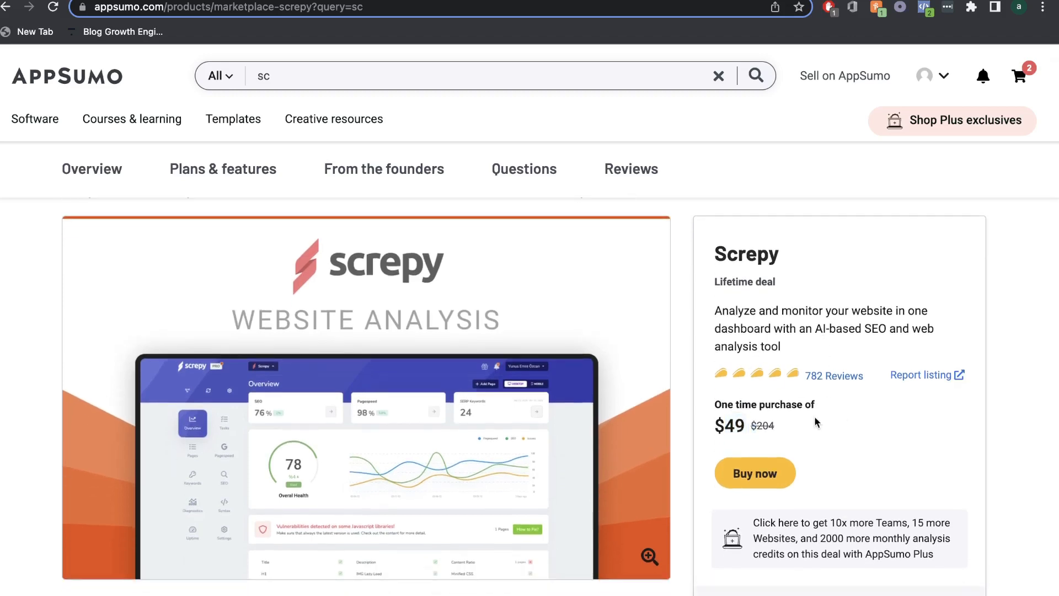
pyautogui.doubleClick(731, 425)
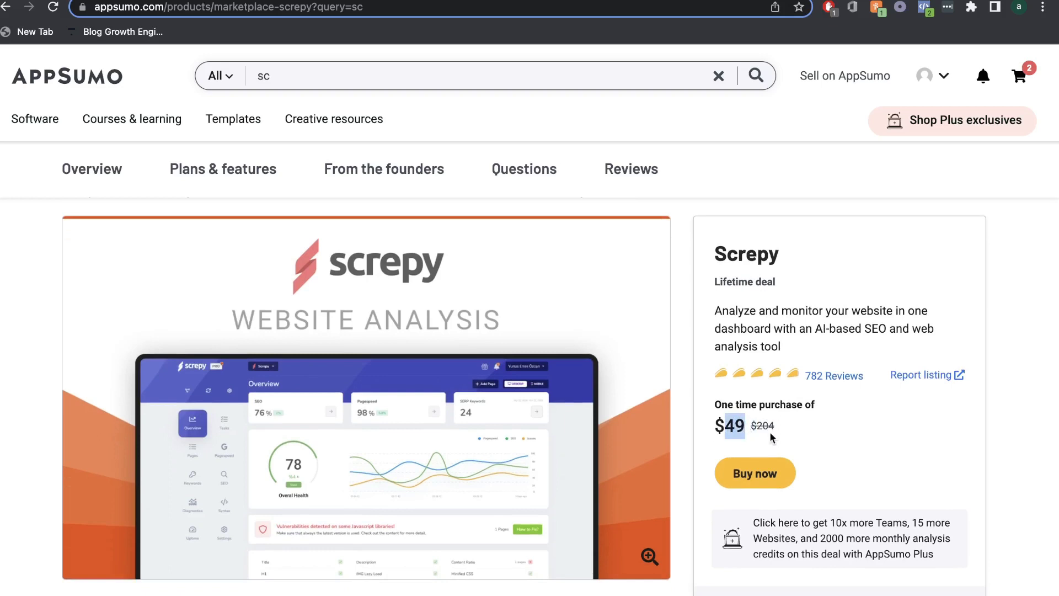
pyautogui.scroll(-1, 770, 431)
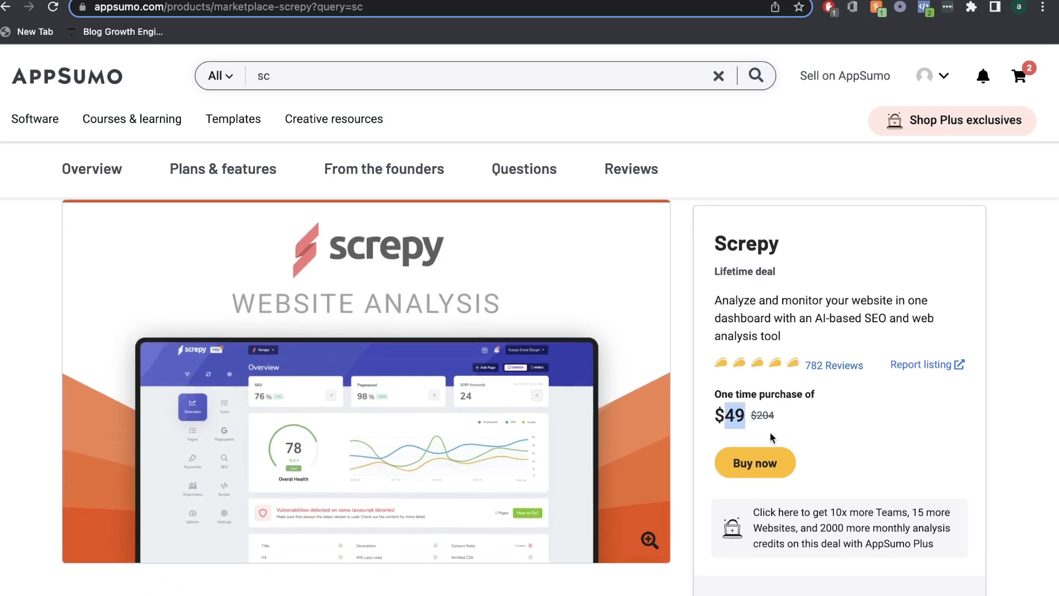
pyautogui.click(812, 418)
pyautogui.moveTo(718, 415); pyautogui.dragTo(745, 416)
pyautogui.click(800, 417)
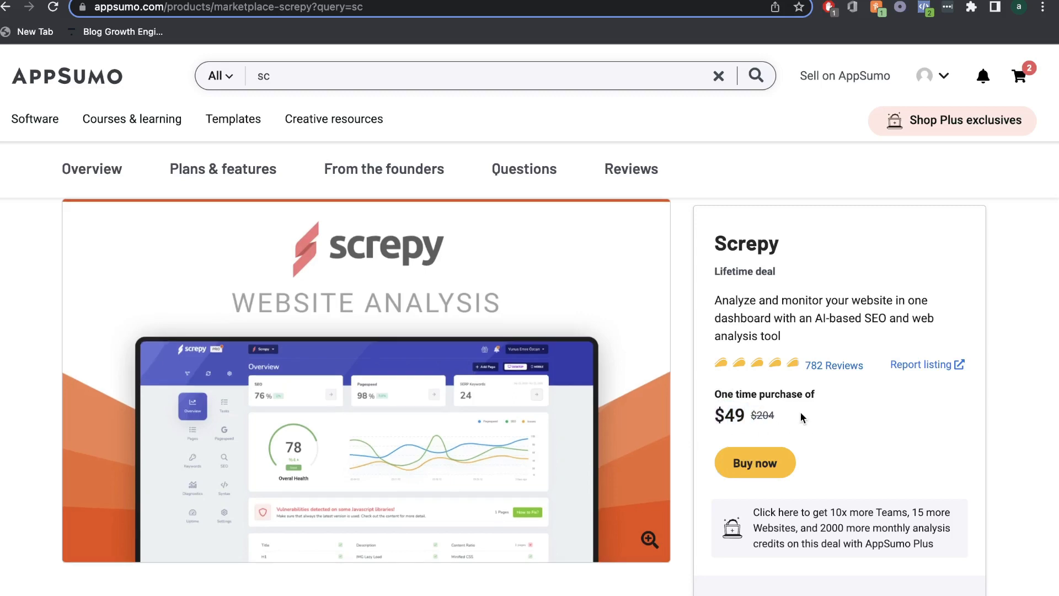